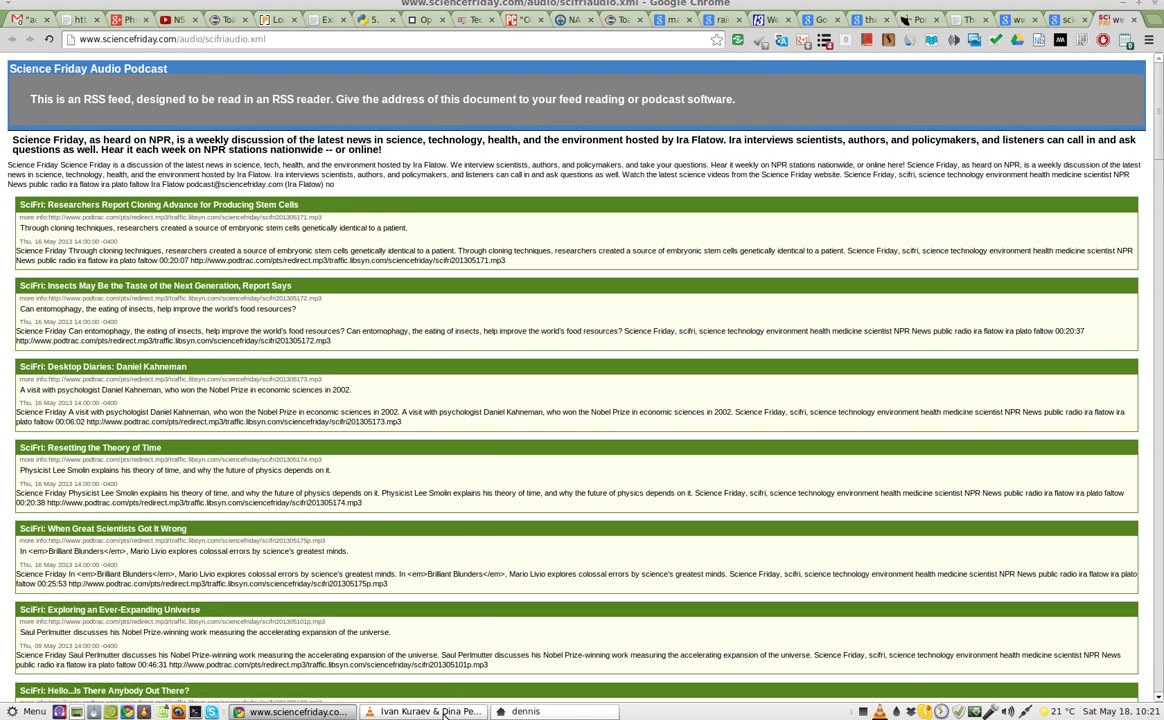
Bring VLC to the front and check its version (2.0.5 Twoflower) in the About box
click(444, 713)
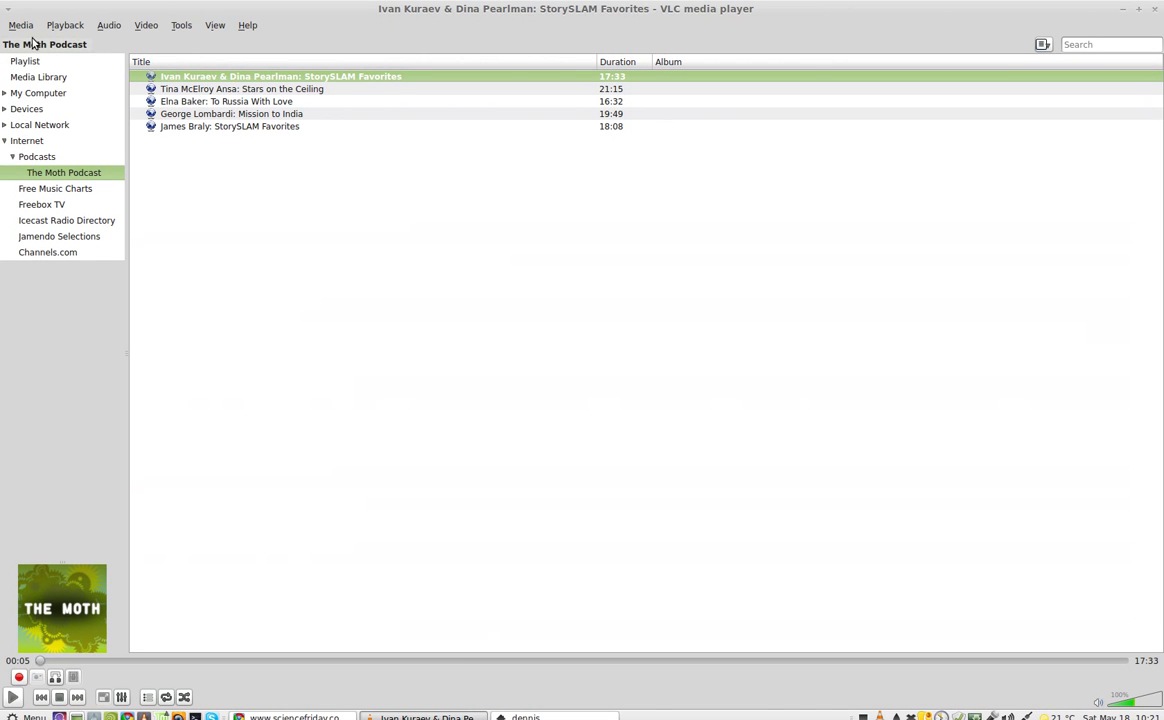
click(247, 25)
click(245, 50)
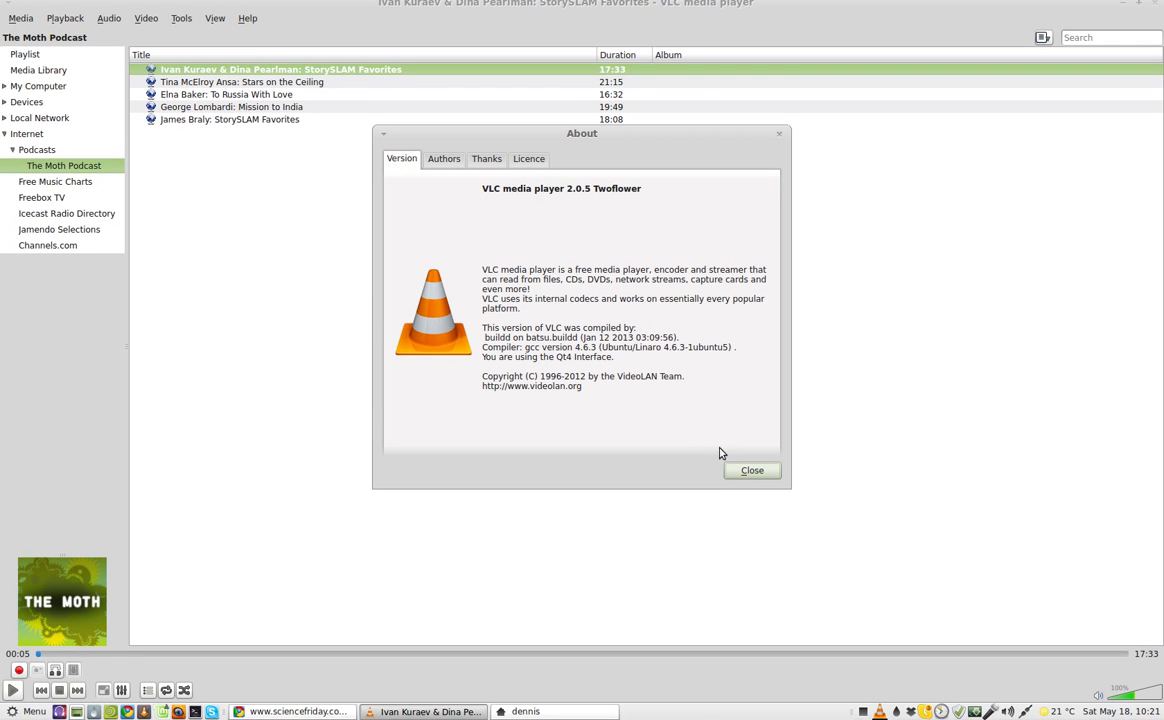
click(762, 472)
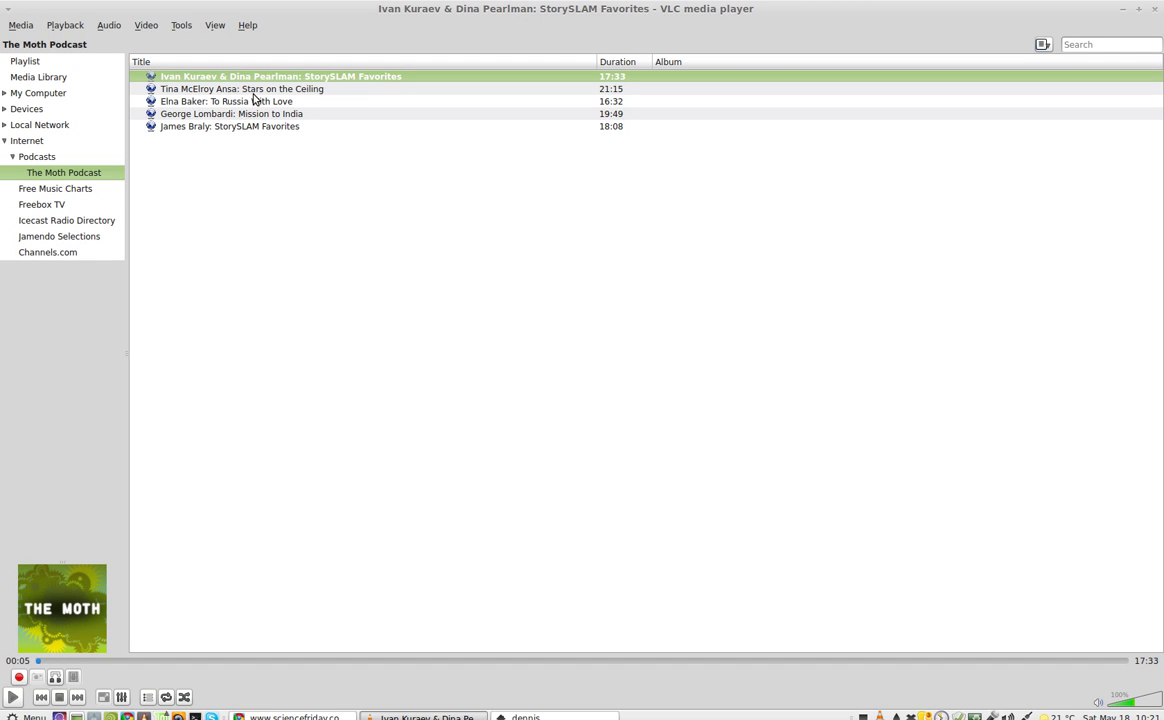
mouse_move(50, 174)
mouse_move(113, 157)
key(alt+Tab)
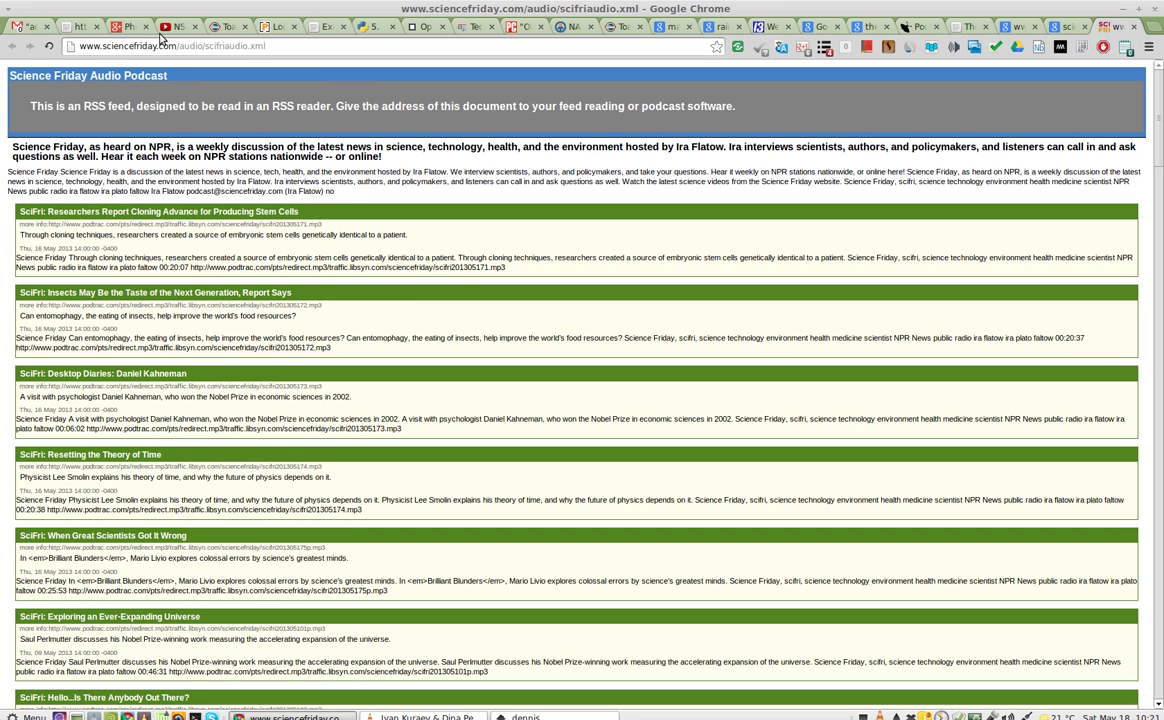
click(282, 47)
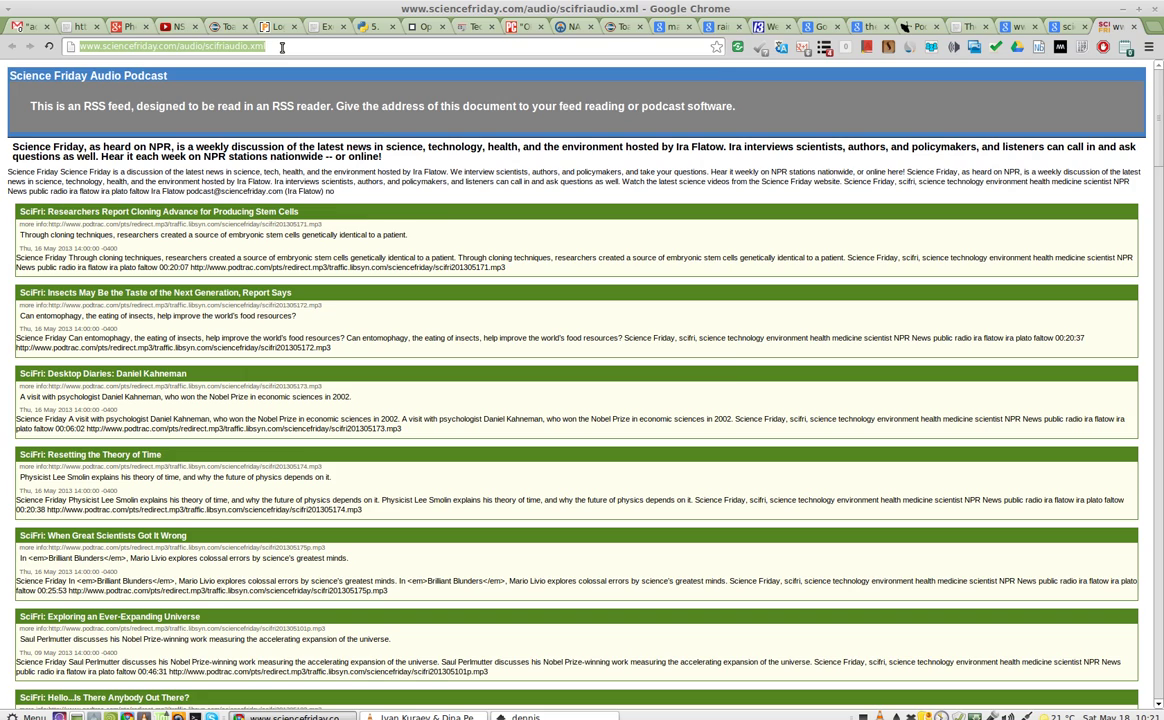
Subscribe VLC to the pasted Science Friday feed URL and show its SciFri episode list
key(alt+Tab)
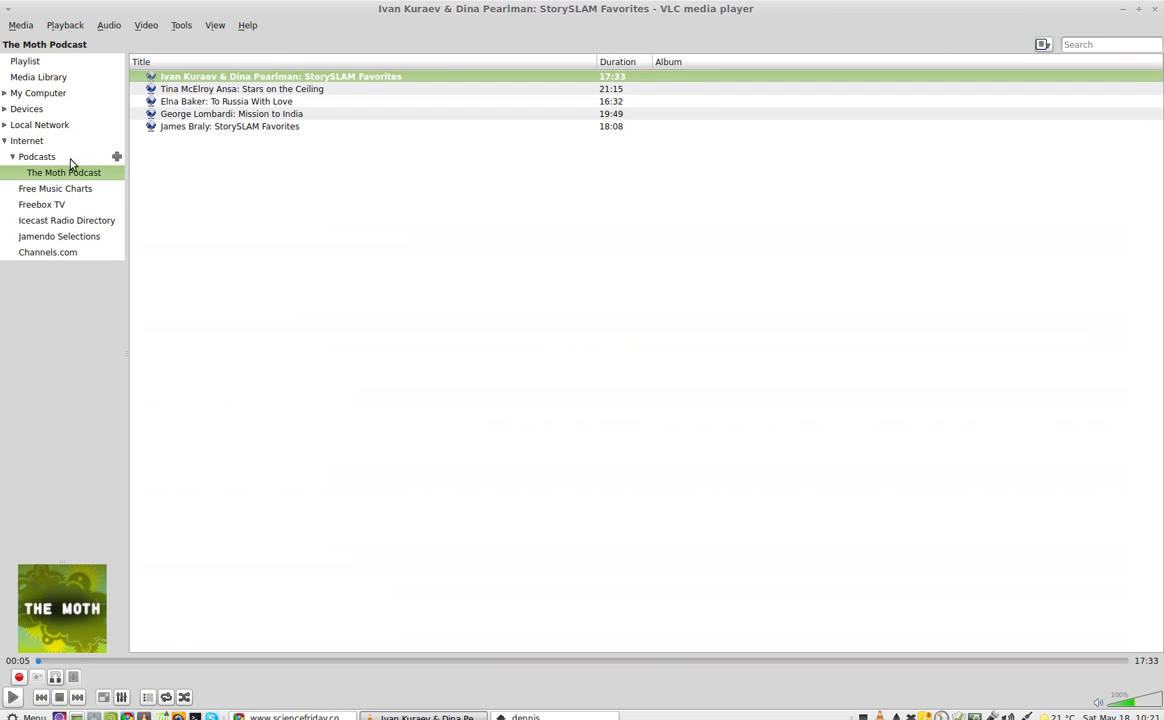
click(117, 157)
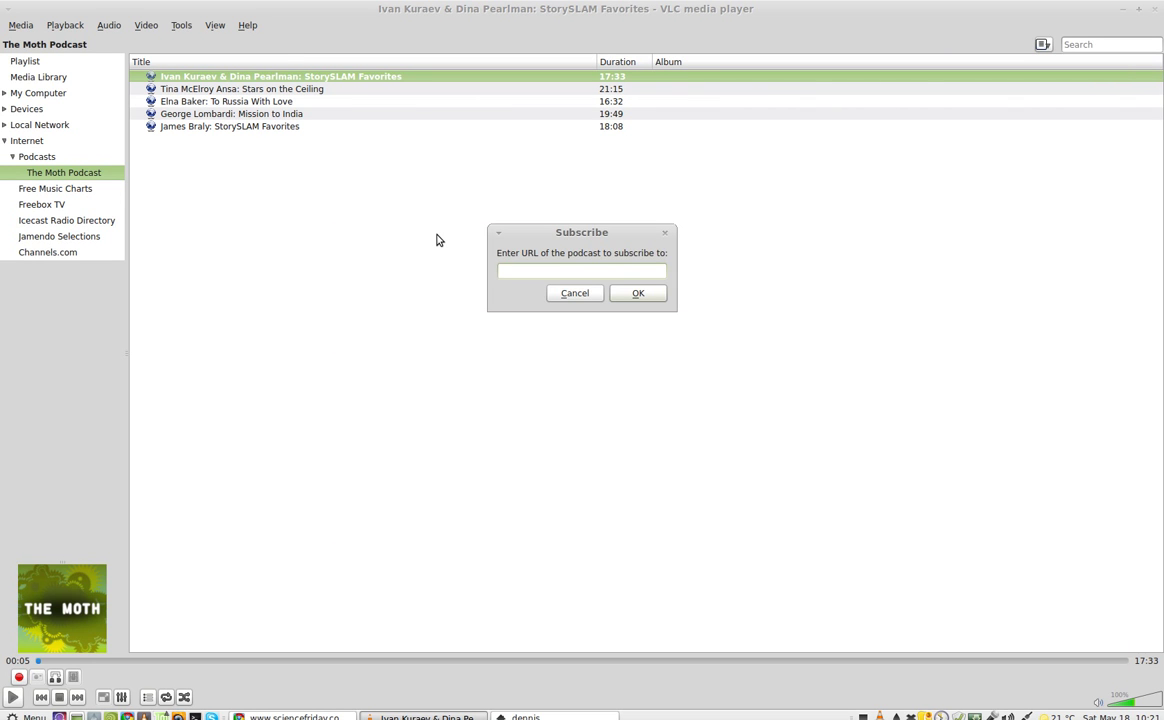
key(ctrl+v)
click(628, 296)
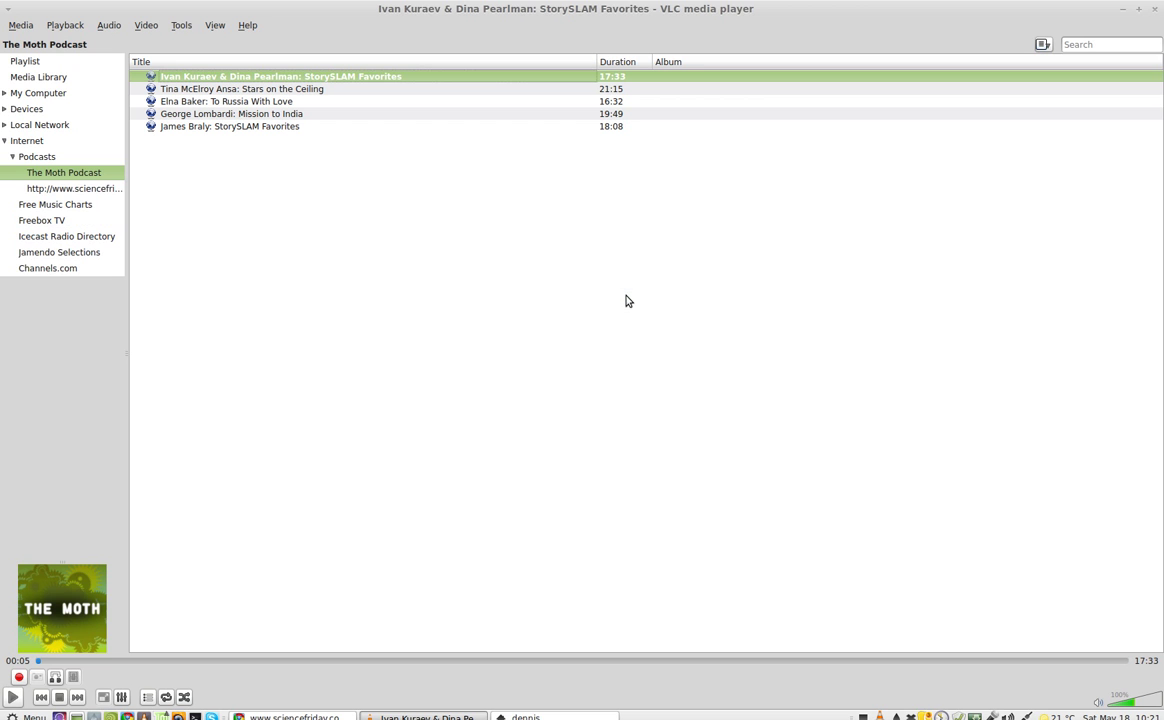
click(70, 188)
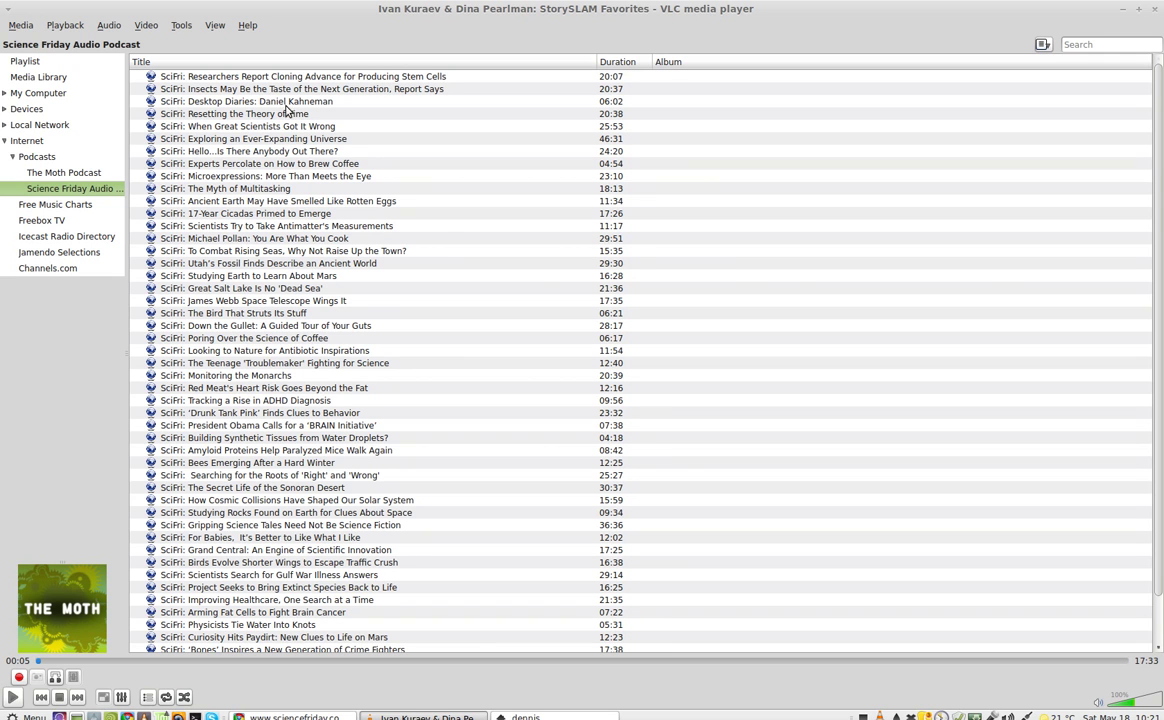
Play 'Desktop Diaries: Daniel Kahneman' briefly, pause it at 00:07, and return to Chrome
click(269, 102)
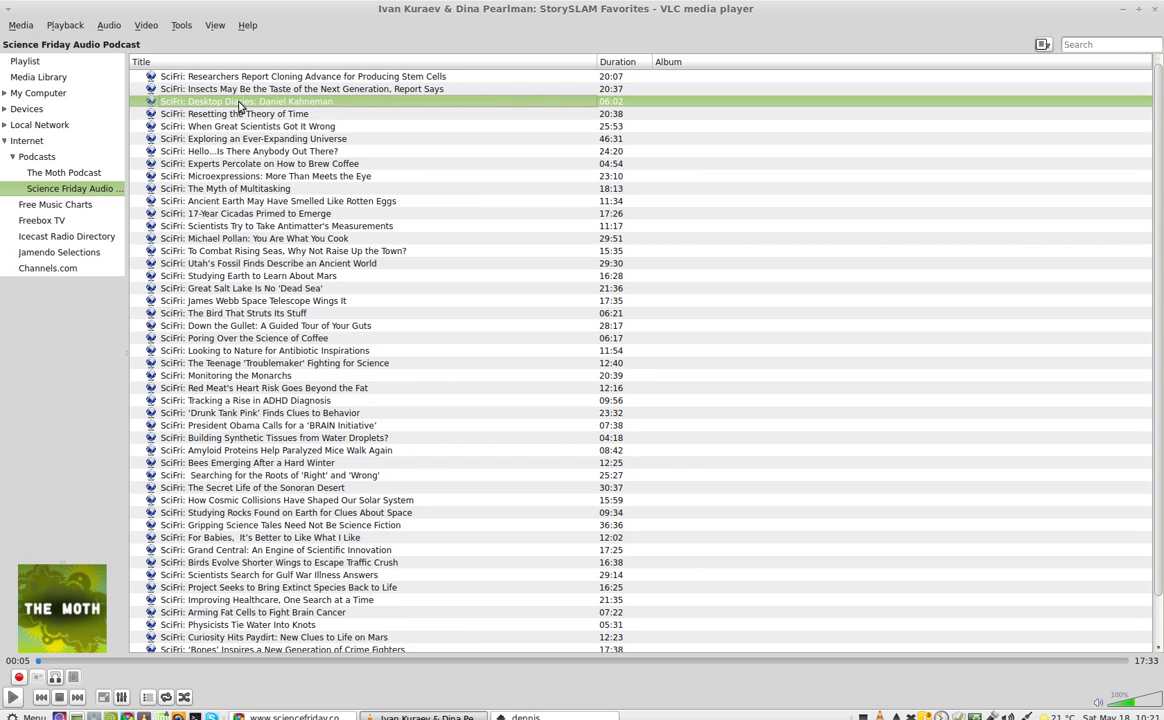
double_click(239, 105)
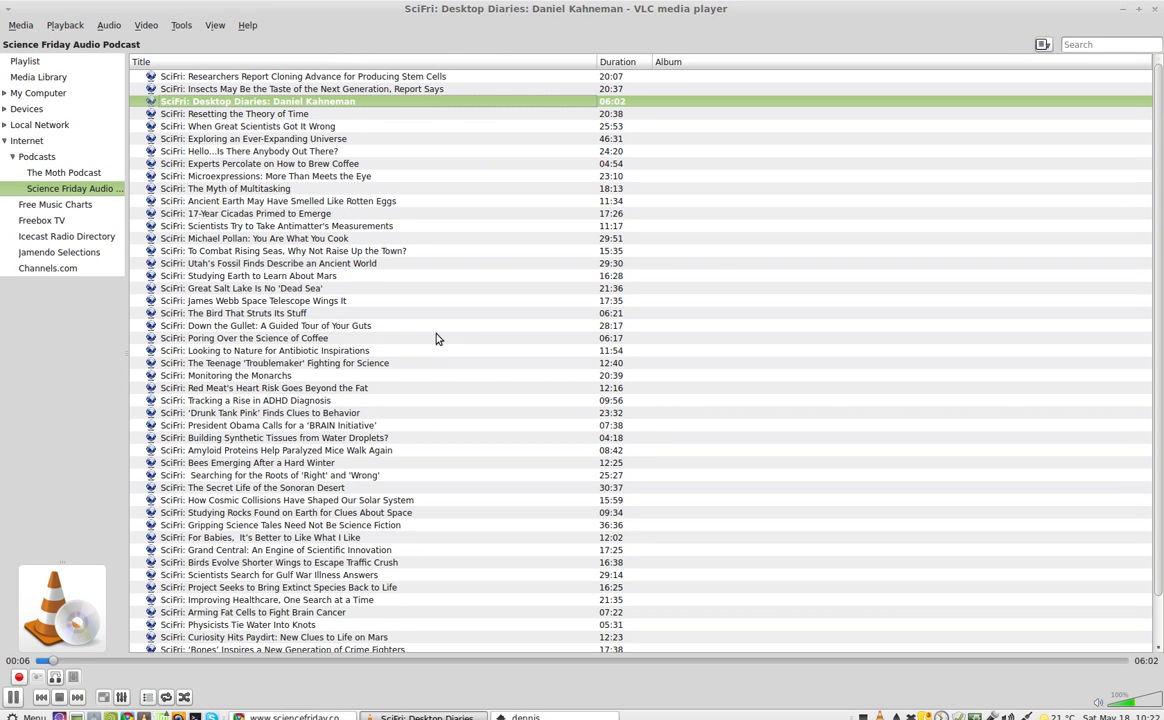
key(space)
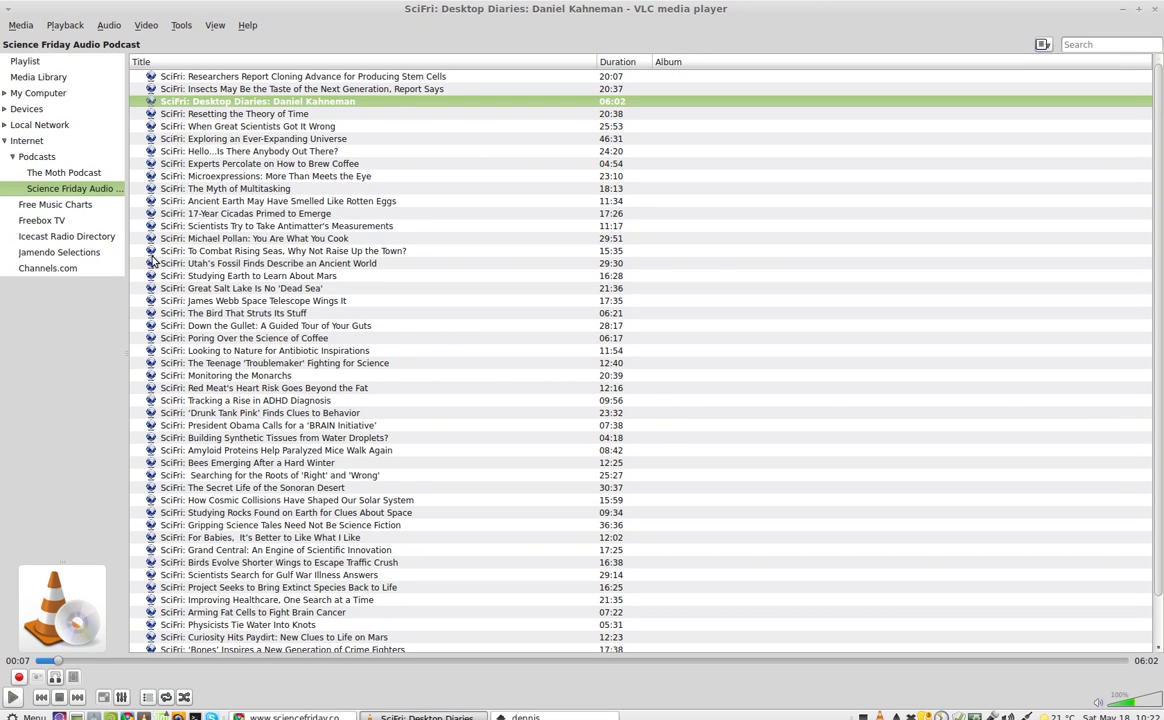
key(alt+Tab)
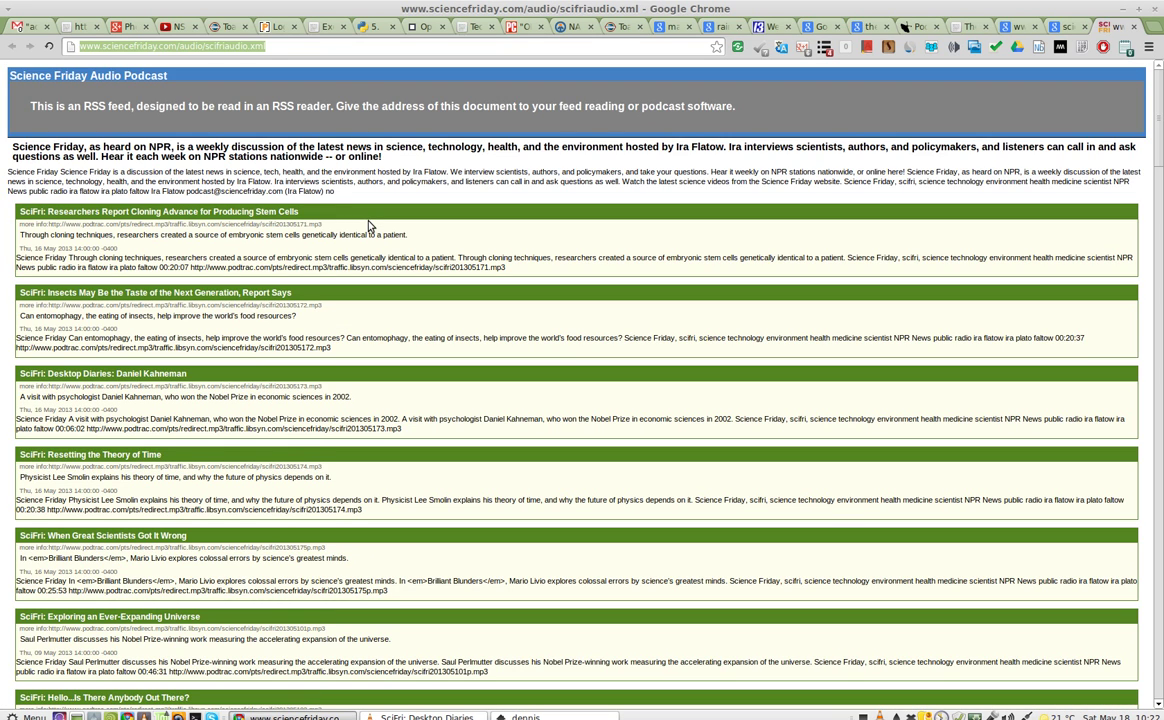
Search for 'freakonomics podcast' in a new Chrome tab
key(ctrl+t)
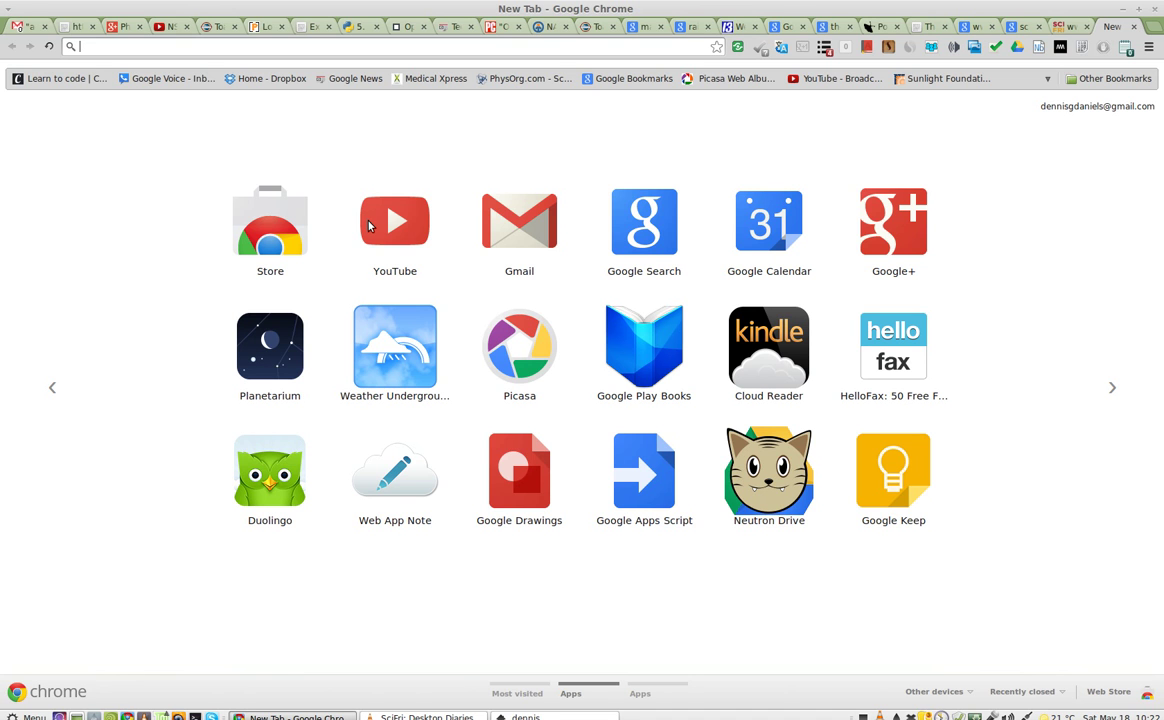
text(freak)
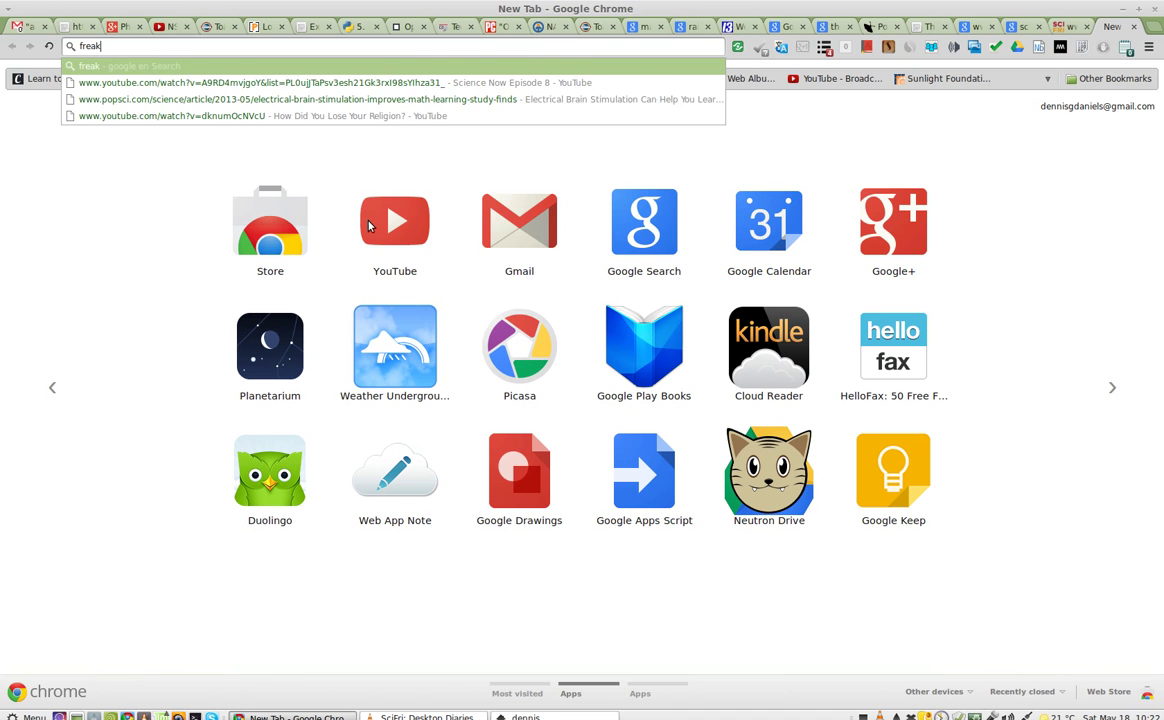
text(onomics po)
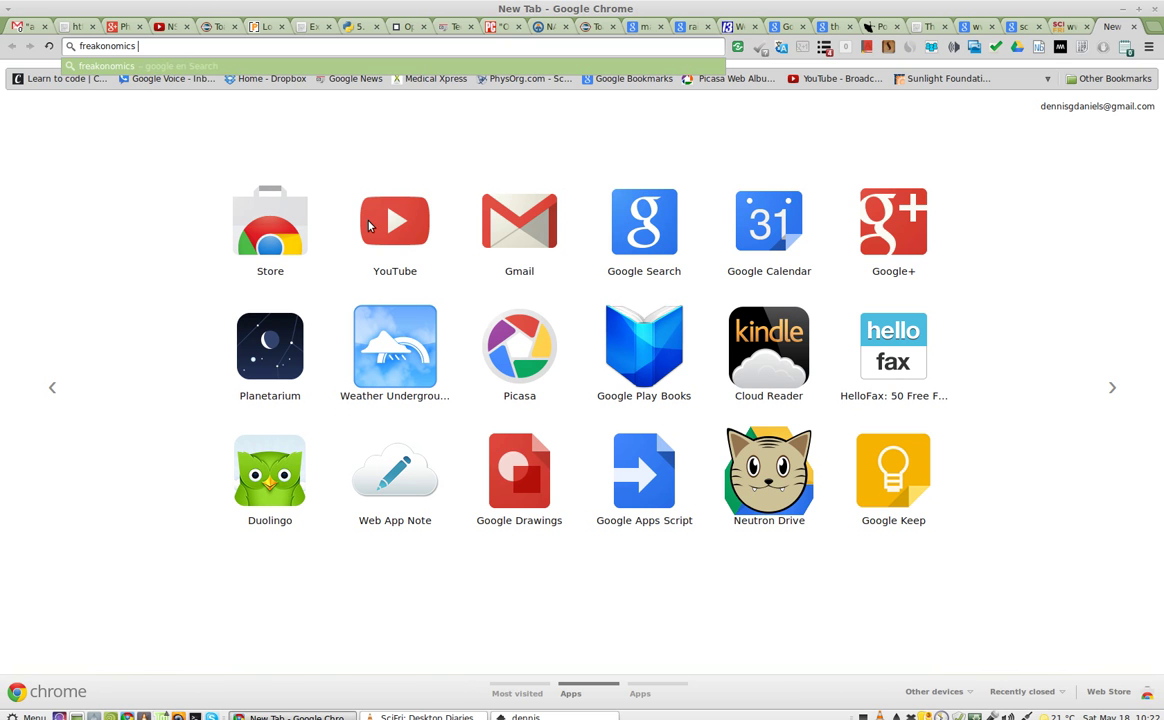
text(dcast)
key(Return)
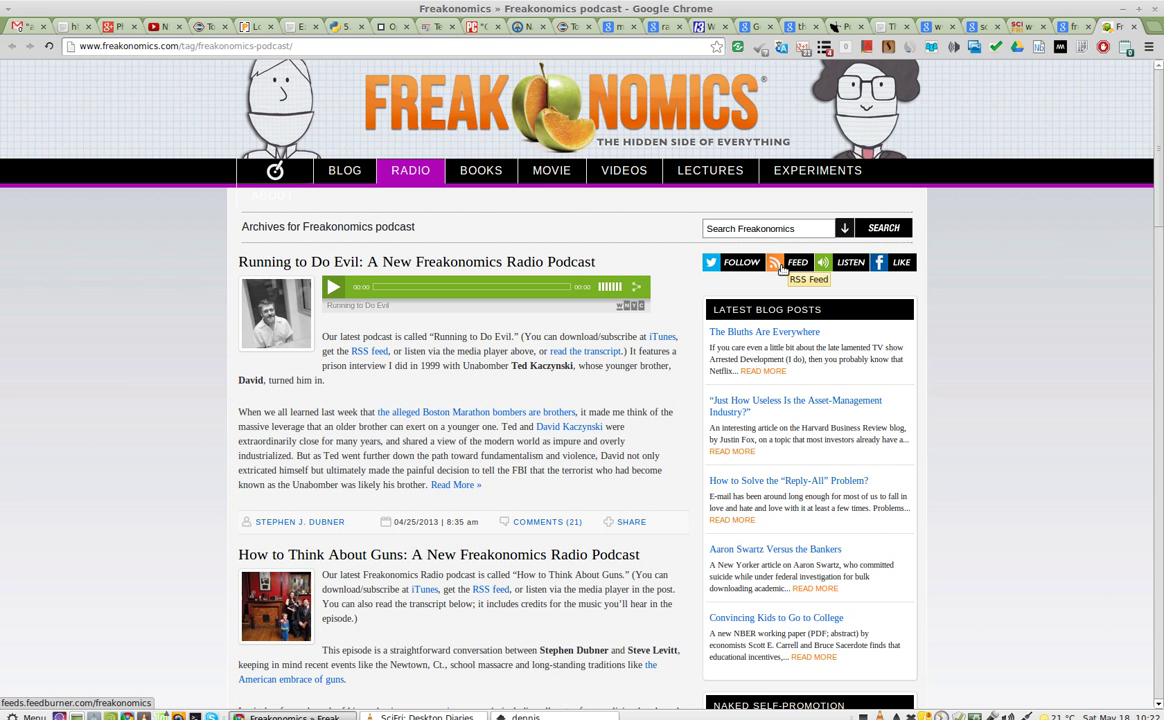
Open the Freakonomics FeedBurner feed page and copy the View Feed XML link address
scroll(632, 409, down, 10)
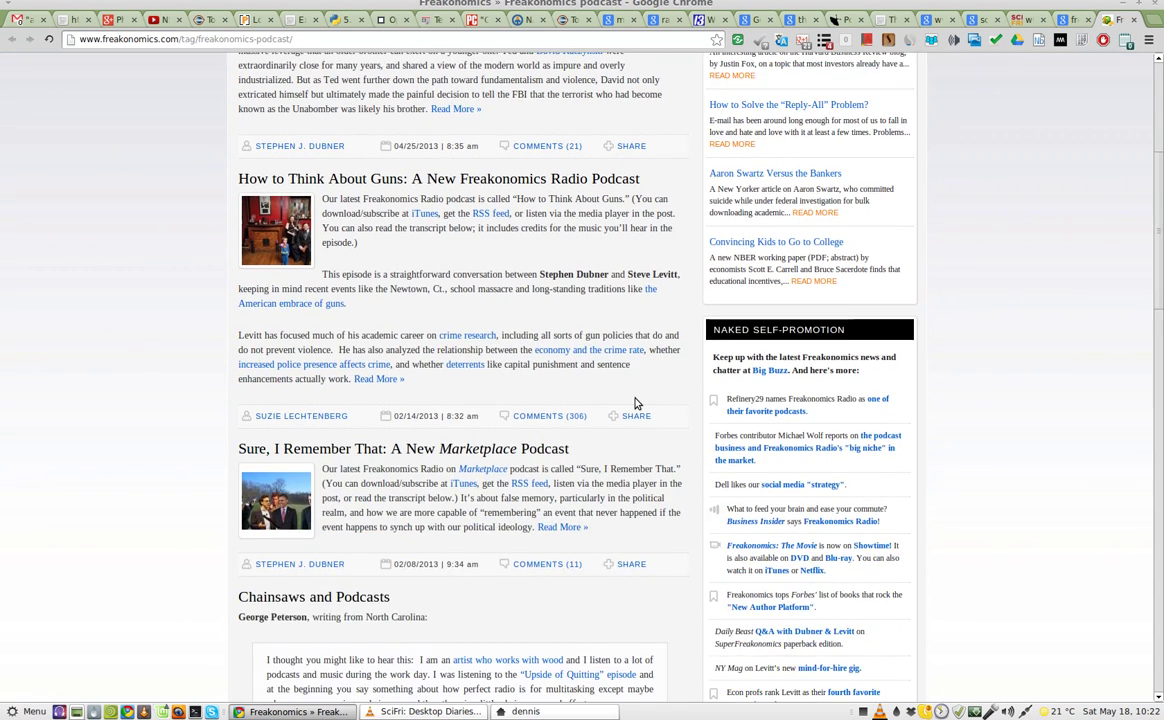
key(ctrl+f)
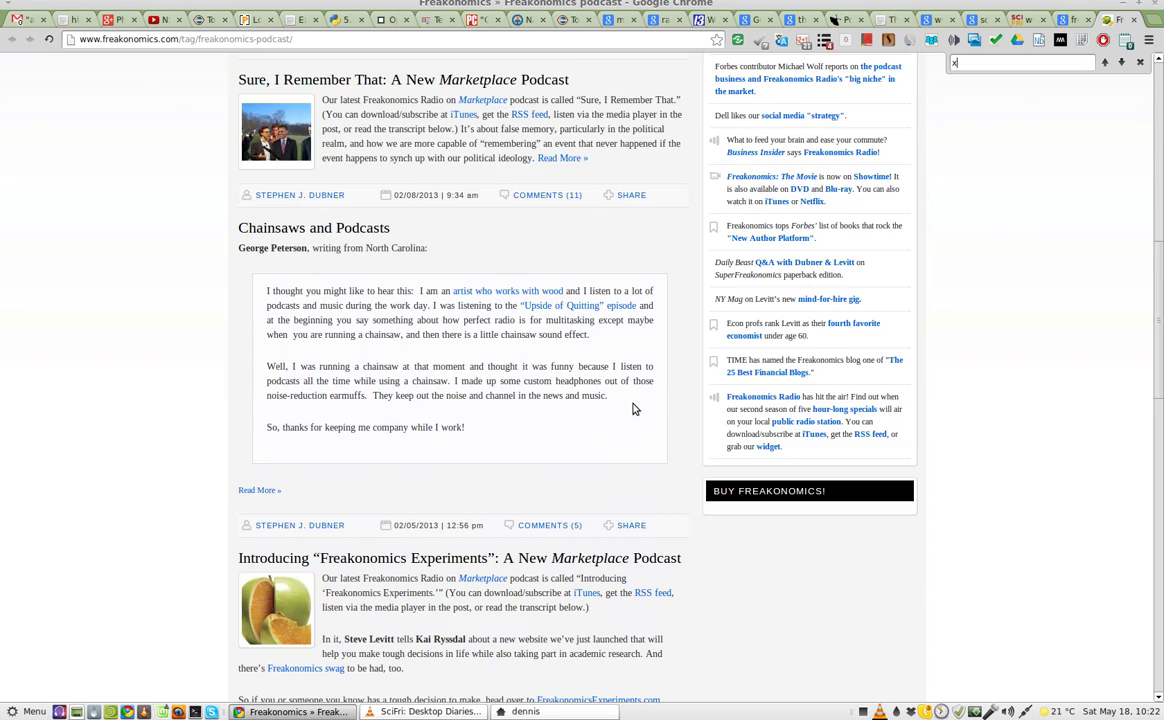
text(xml)
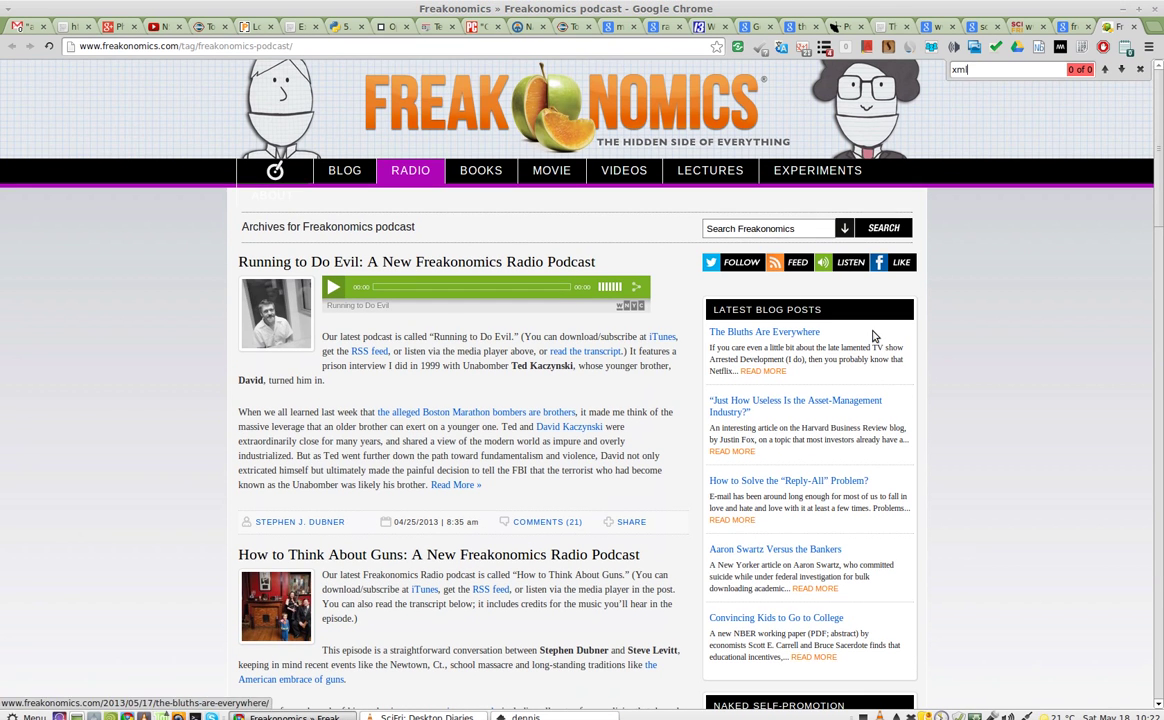
click(787, 258)
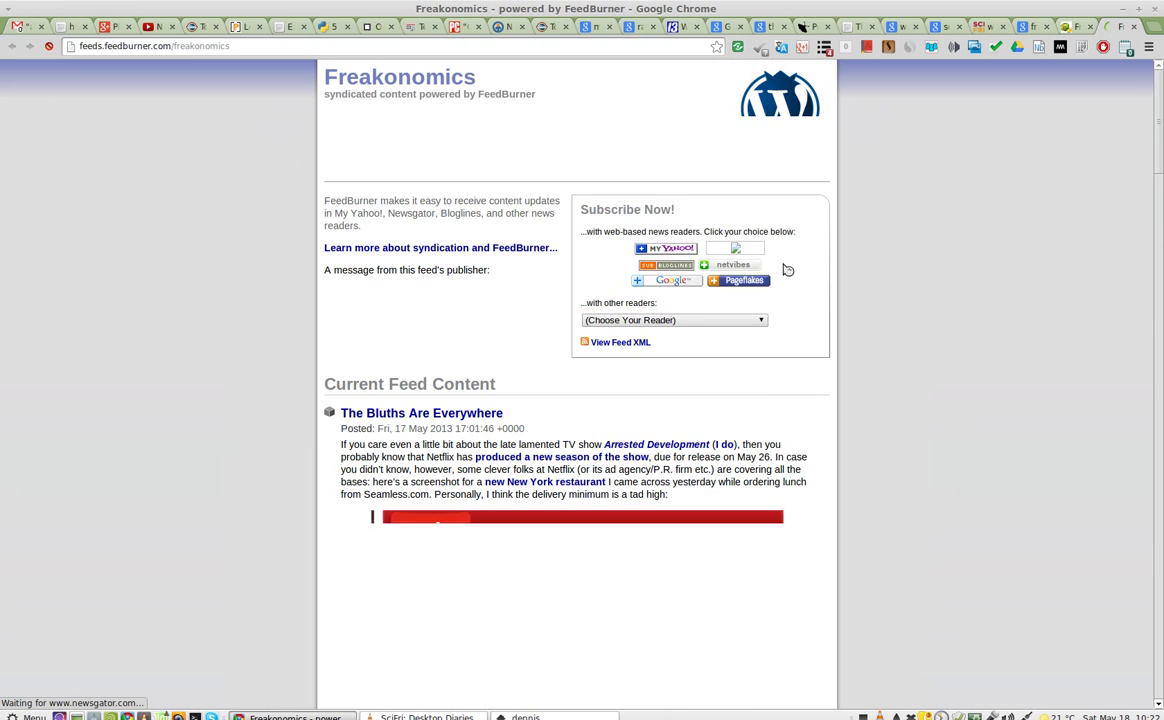
click(619, 360)
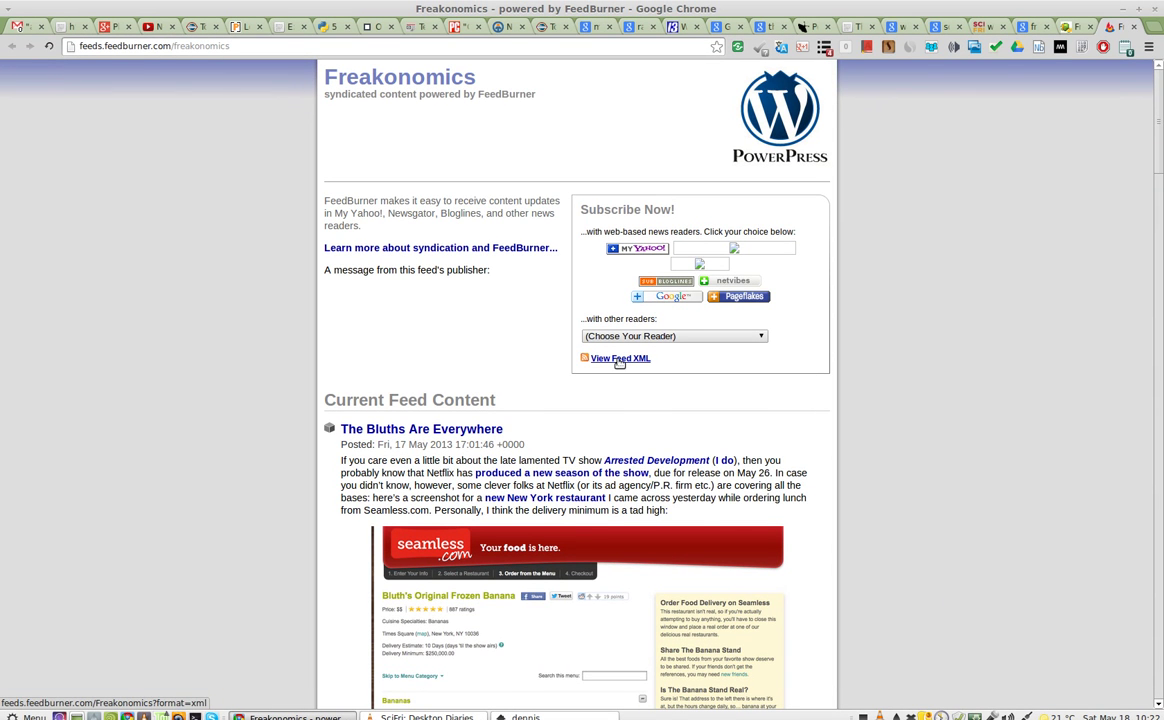
right_click(620, 363)
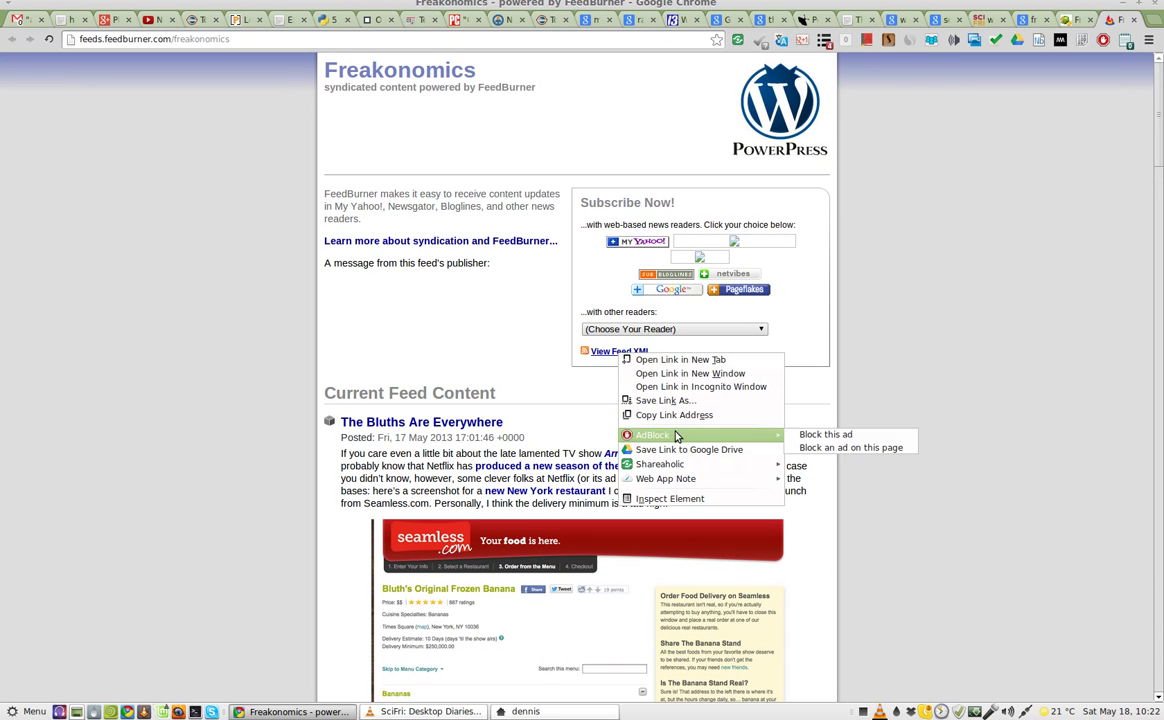
click(678, 416)
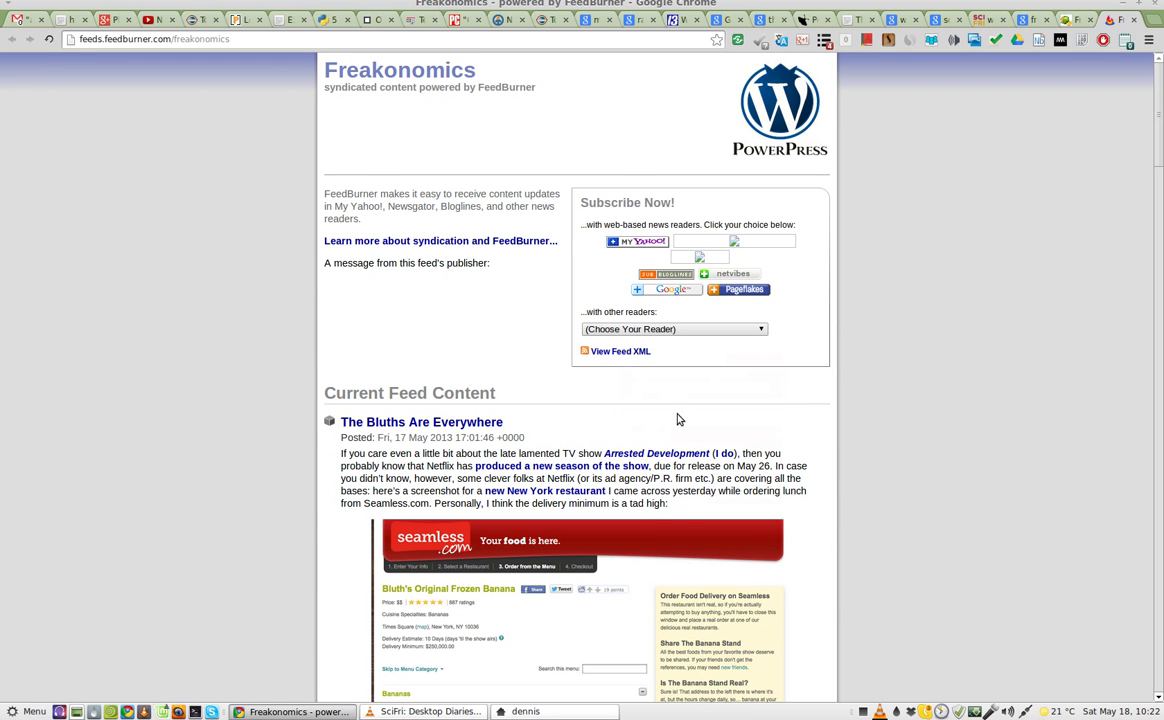
Subscribe VLC to the copied Freakonomics FeedBurner URL and select it, finding no episodes
key(alt+Tab)
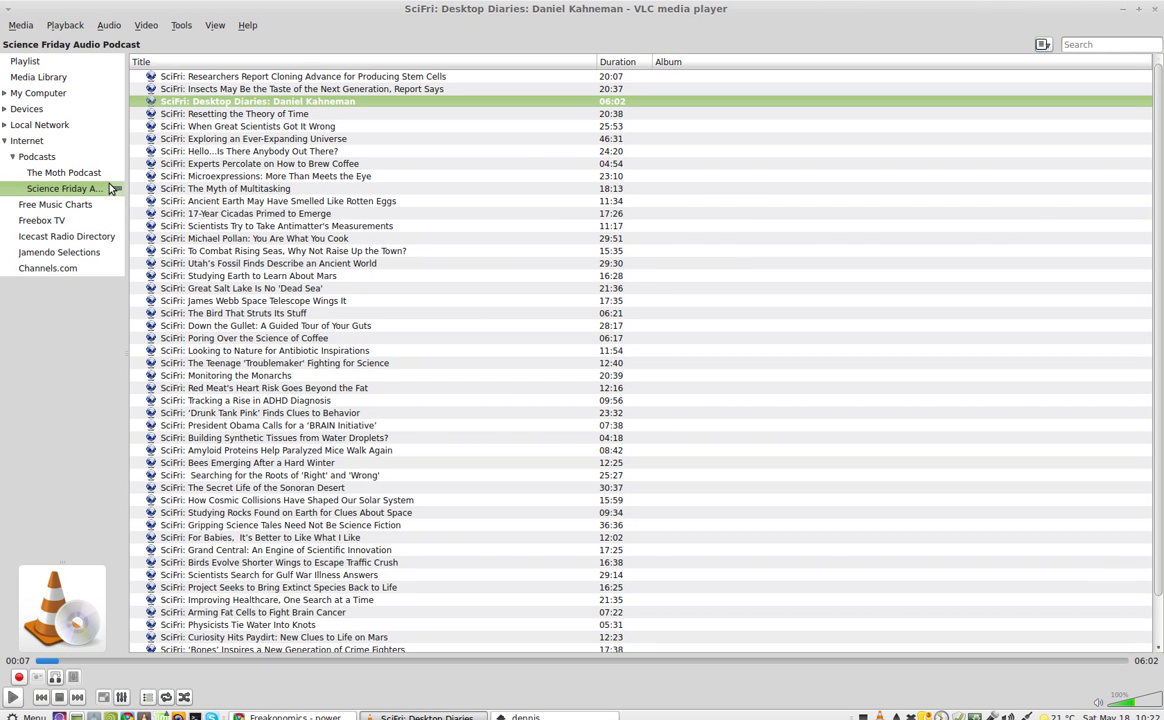
click(117, 156)
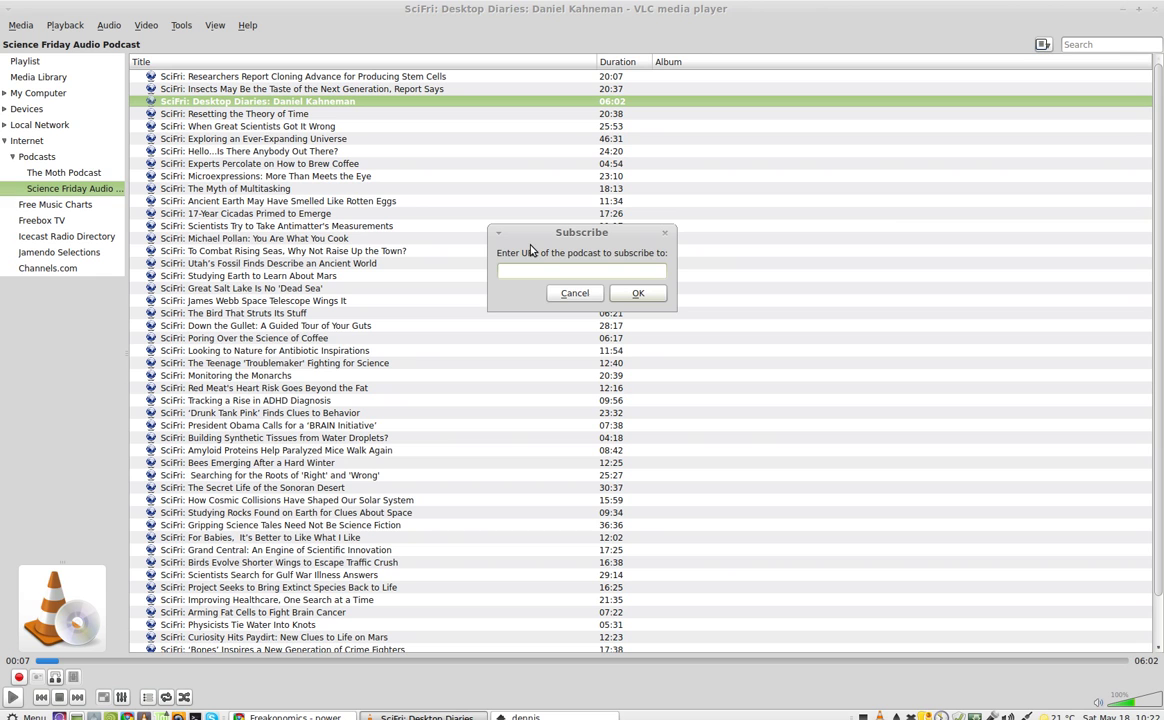
key(ctrl+v)
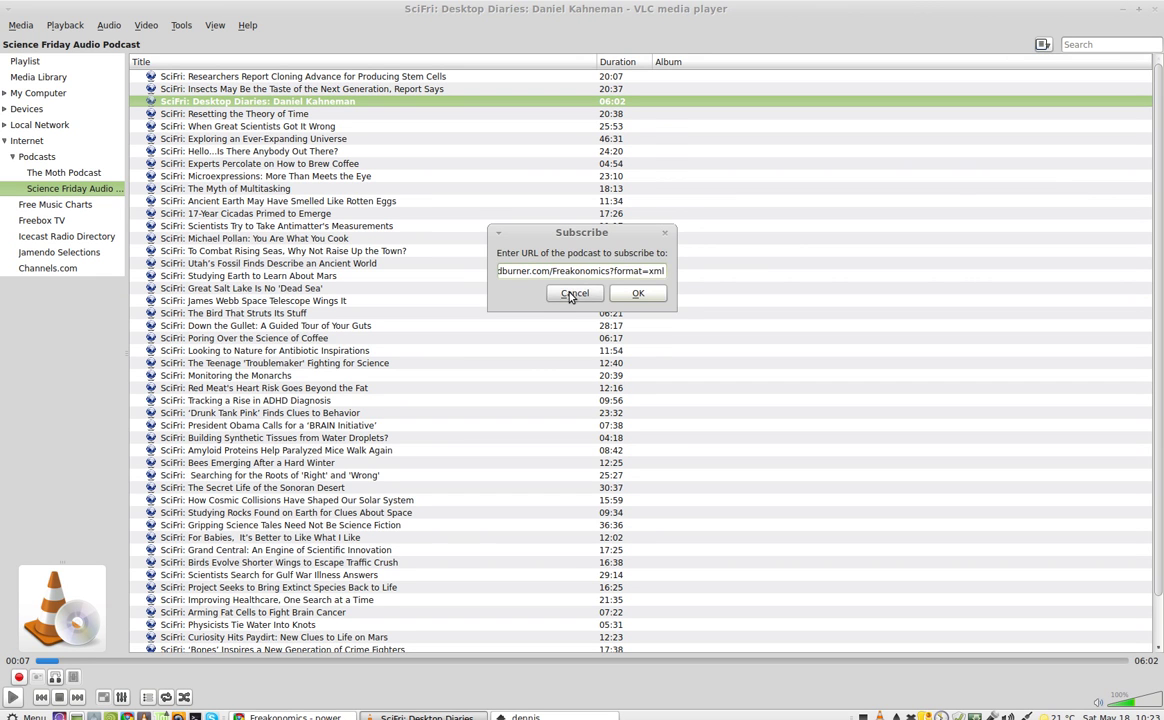
click(631, 294)
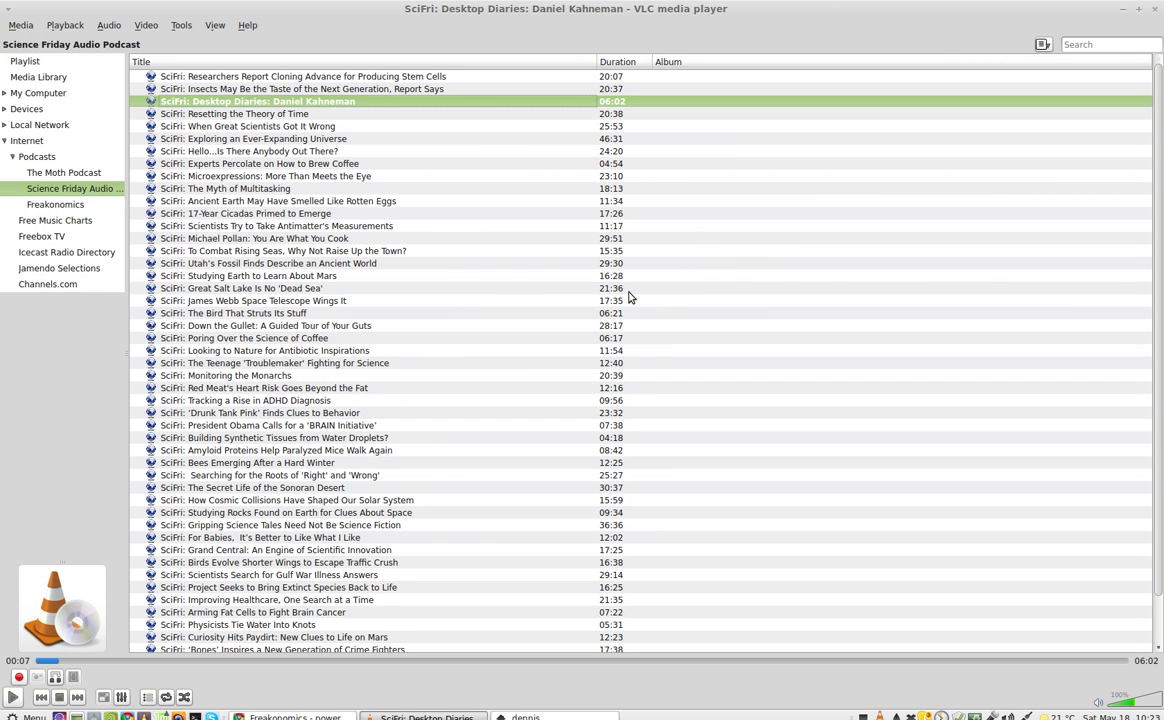
click(82, 205)
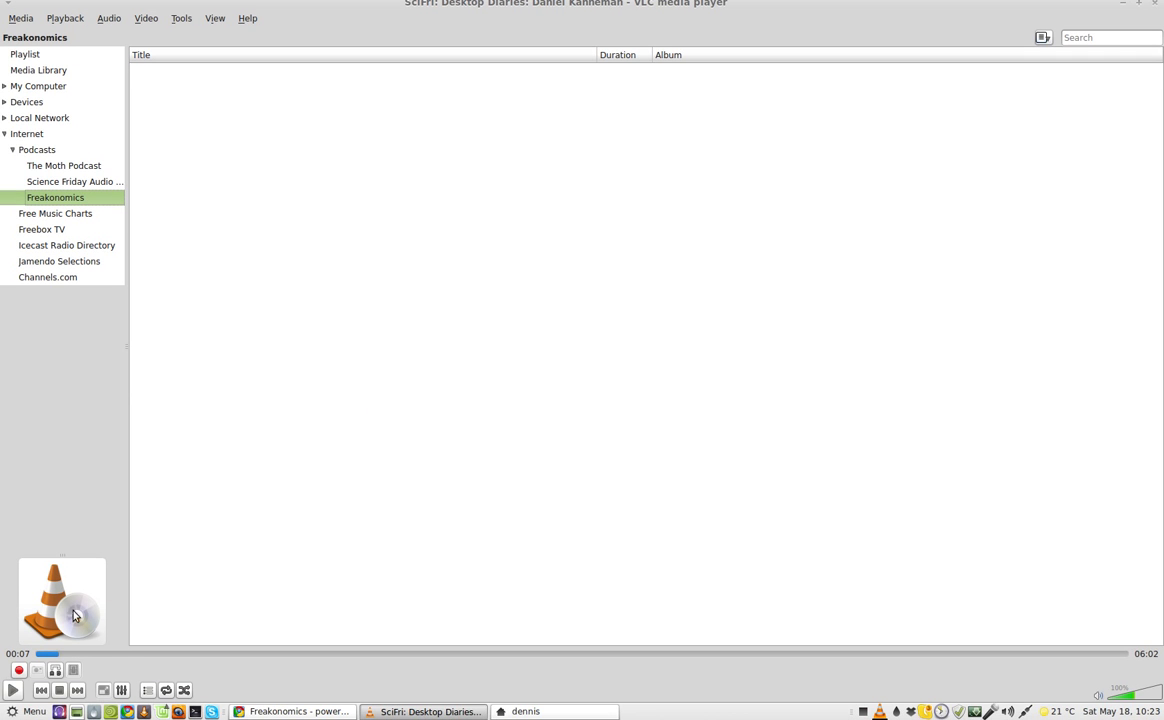
Stop playback and compare the Science Friday and The Moth Podcast episode lists
click(60, 692)
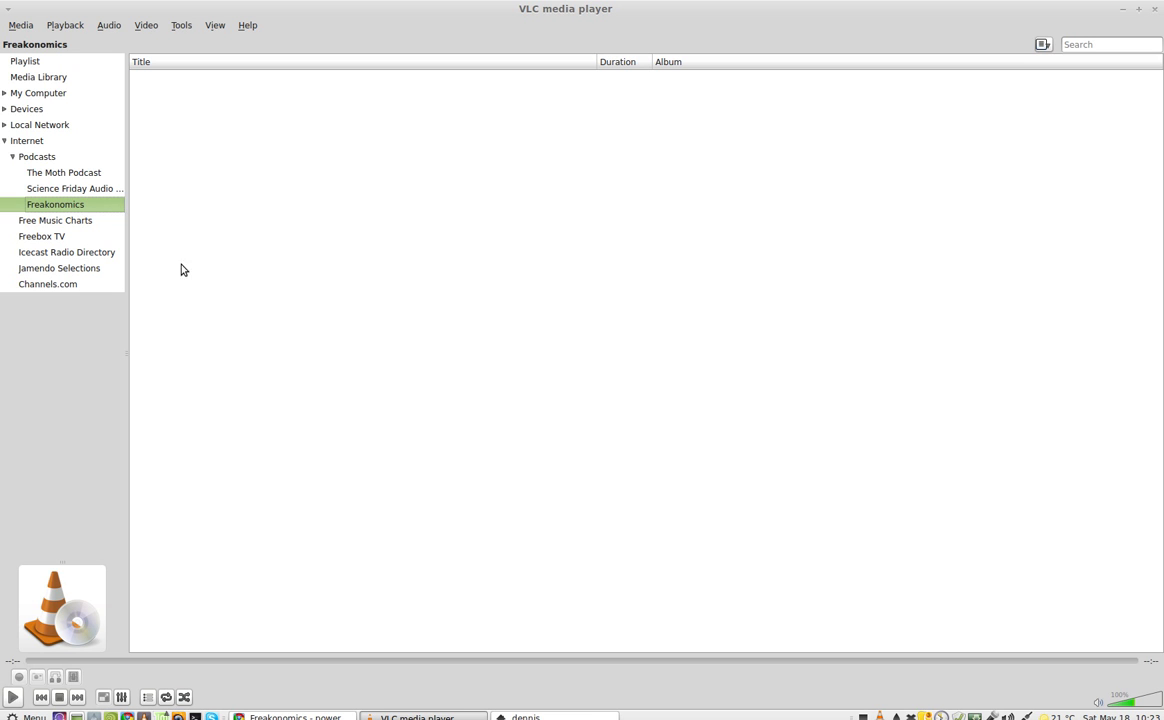
click(80, 189)
click(78, 172)
Recheck the empty Freakonomics list, then open the feed's ?format=xml version and select its address
click(75, 205)
key(alt+Tab)
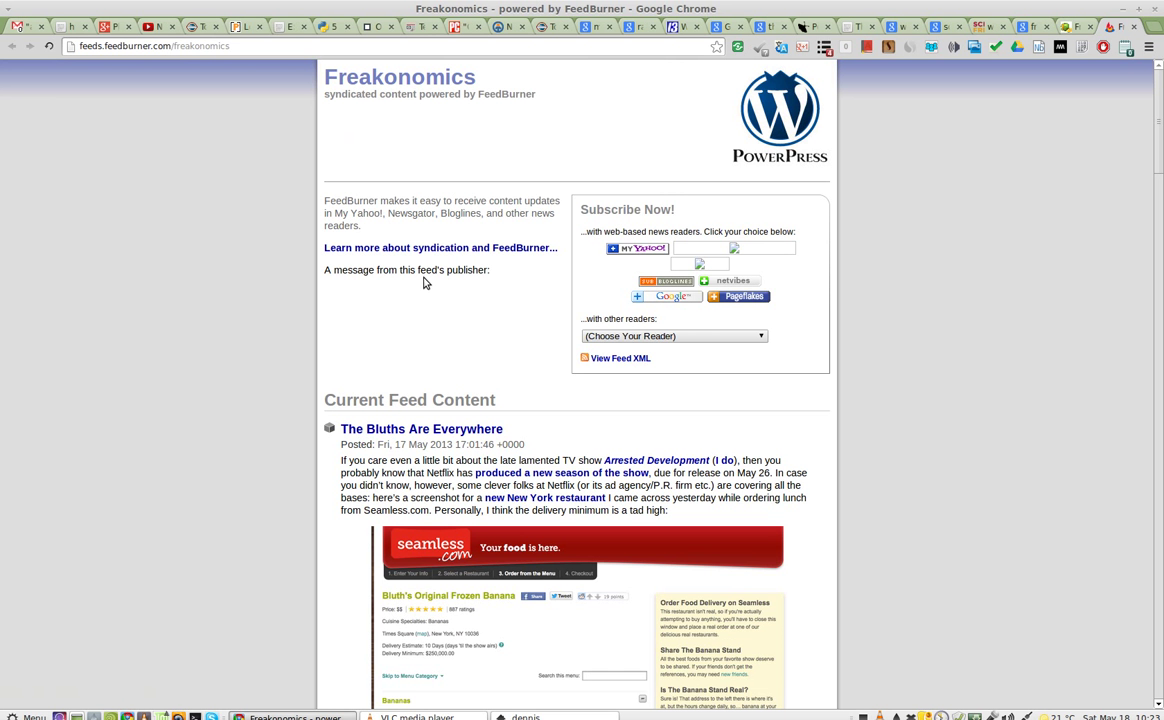
click(592, 357)
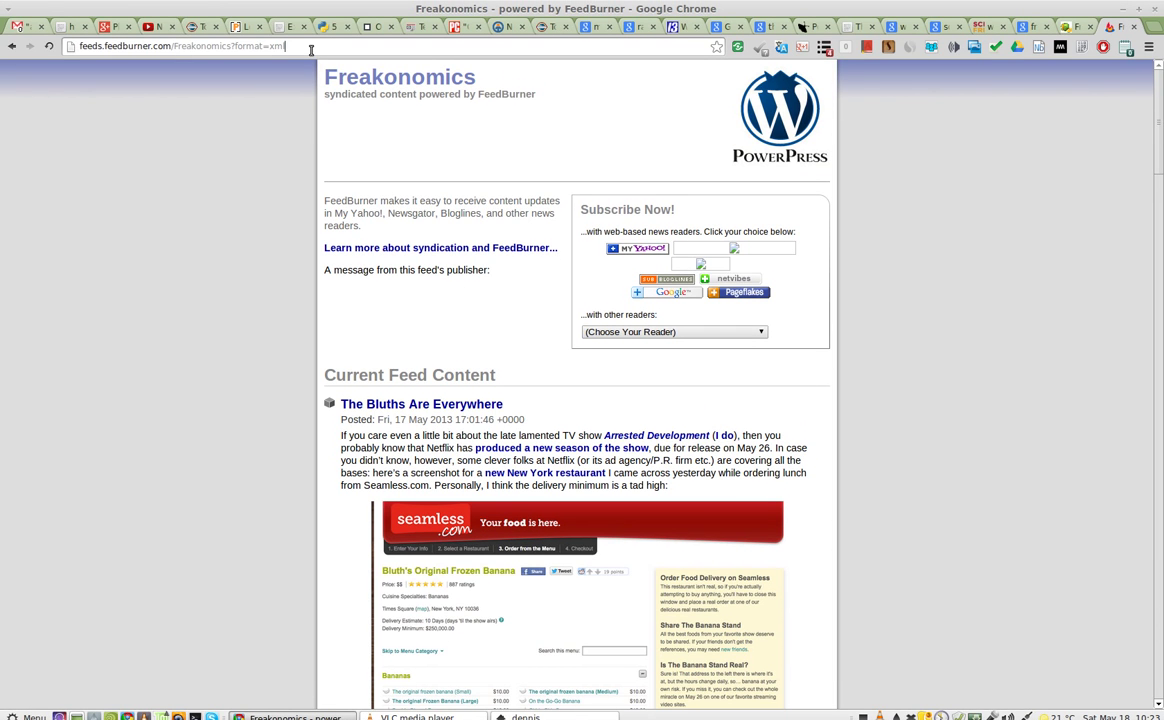
click(311, 50)
Unsubscribe from Freakonomics in VLC's podcast list
key(alt+Tab)
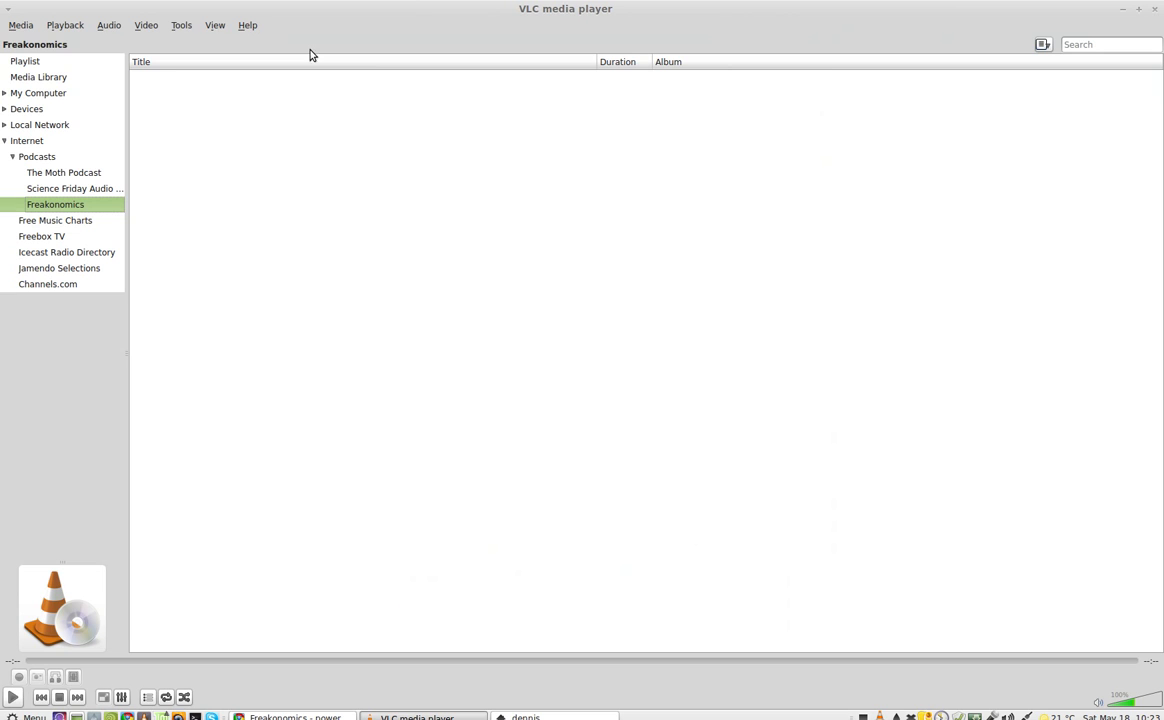
click(116, 205)
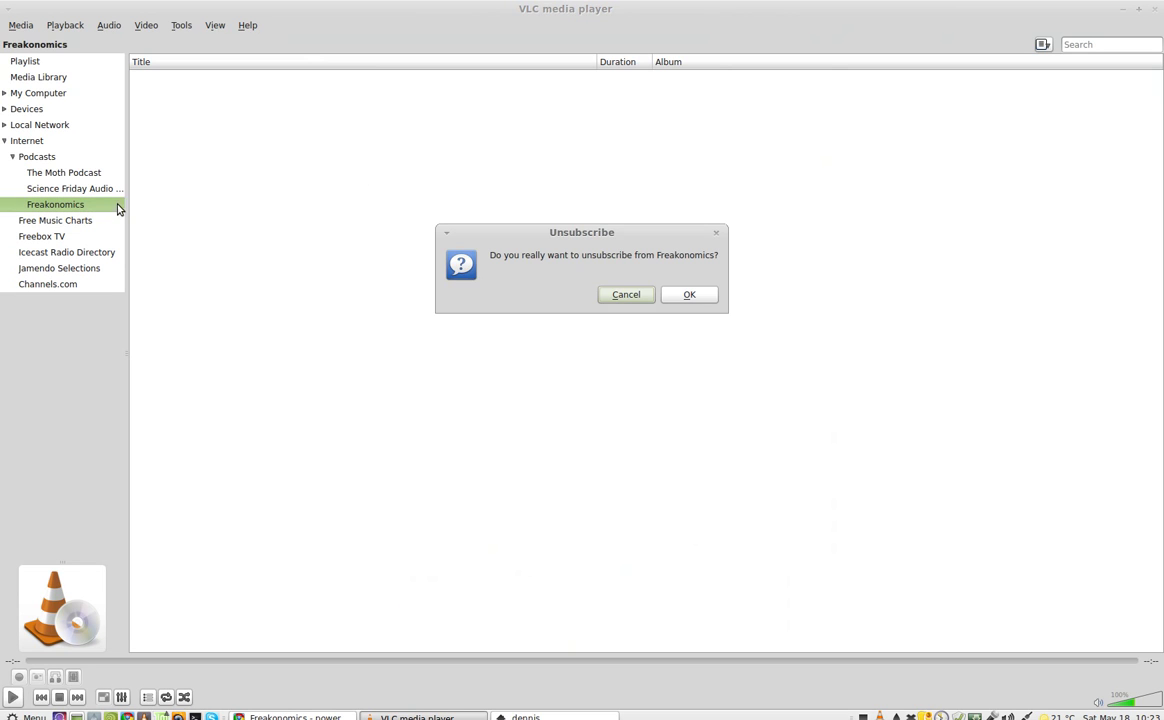
click(690, 294)
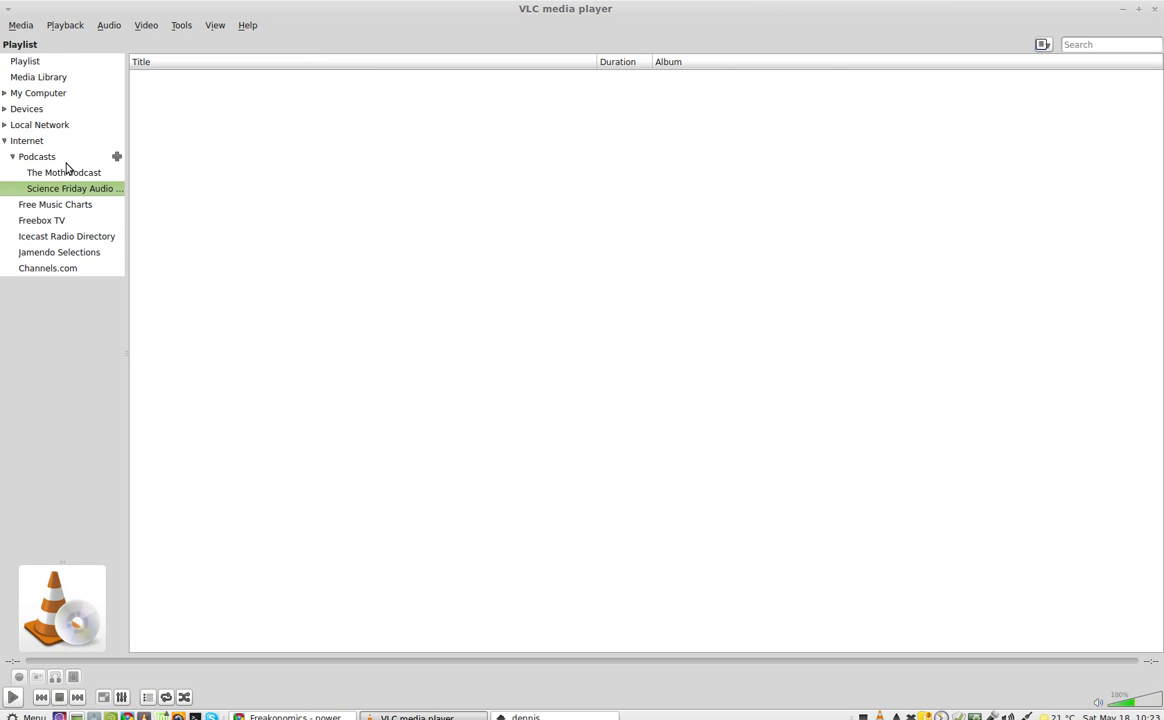
Re-subscribe Freakonomics using the ?format=xml address, see it still empty, and return to Chrome
click(116, 156)
key(ctrl+v)
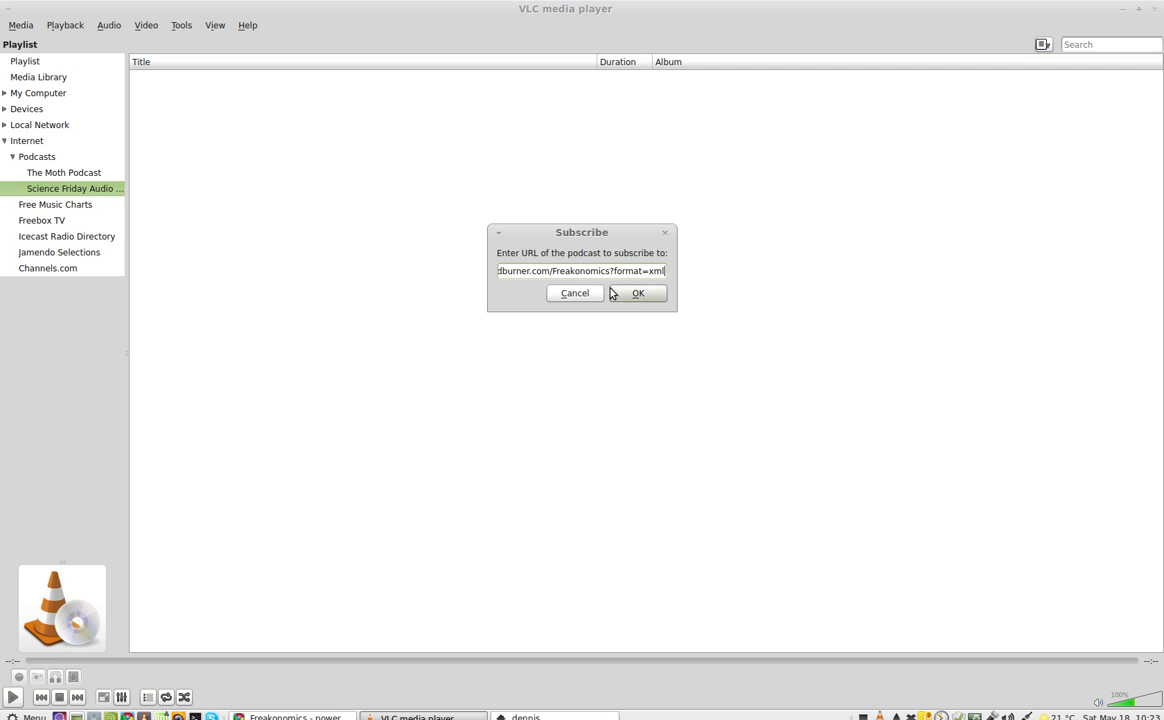
click(636, 293)
click(94, 205)
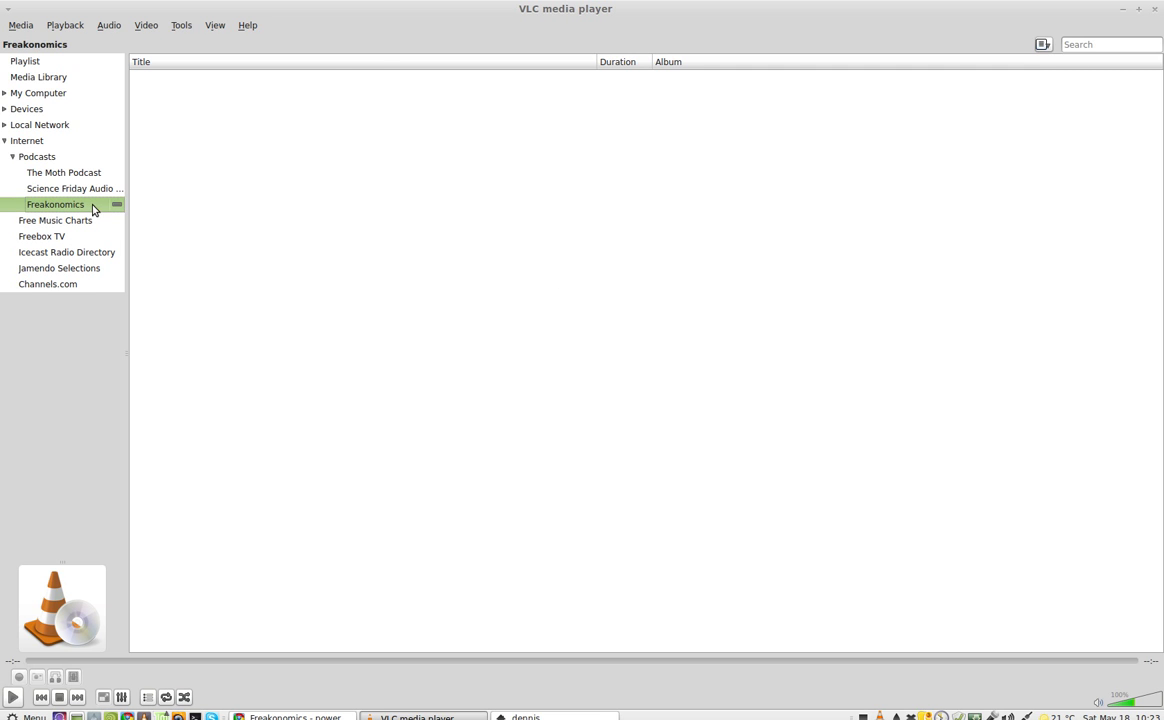
key(alt+Tab)
Choose Universal Subscription Mechanism (USM) as the reader and decline the external protocol request
scroll(552, 444, down, 3)
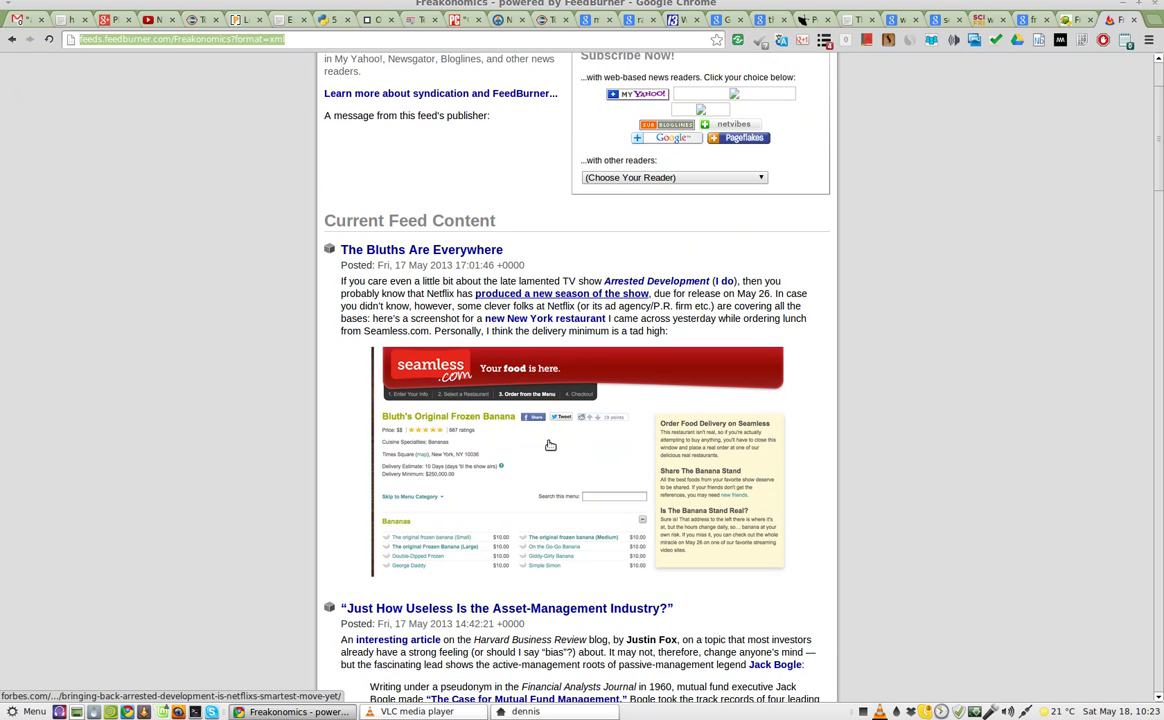
scroll(546, 447, up, 3)
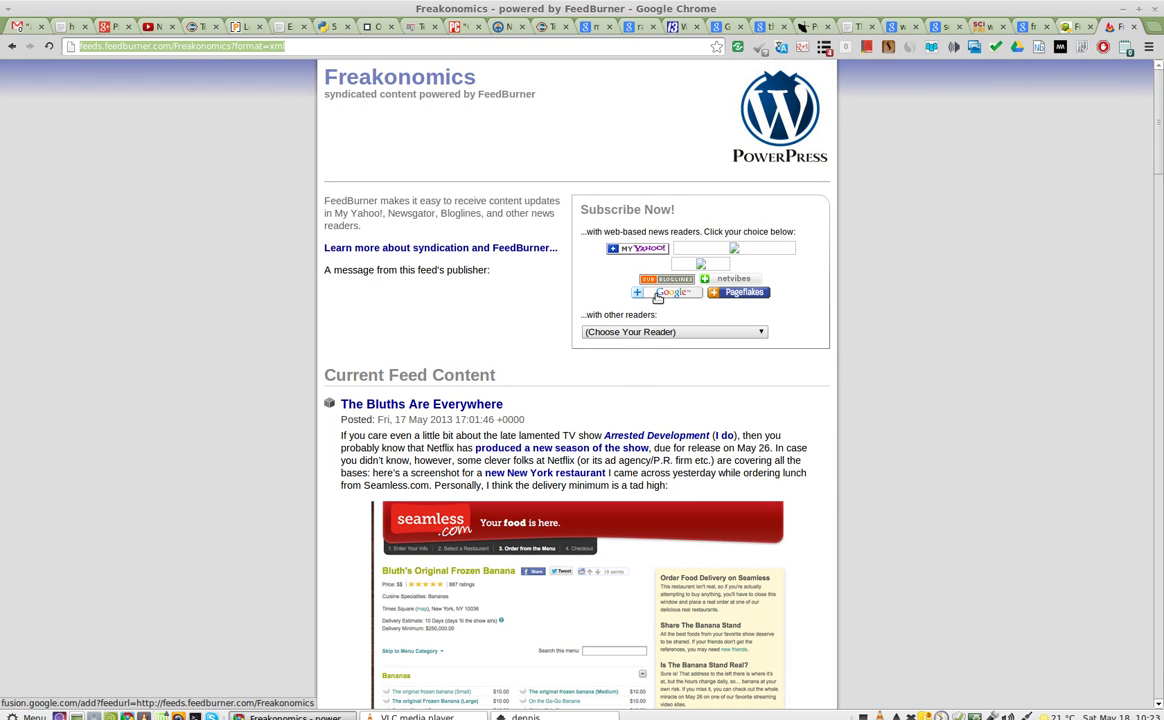
click(633, 334)
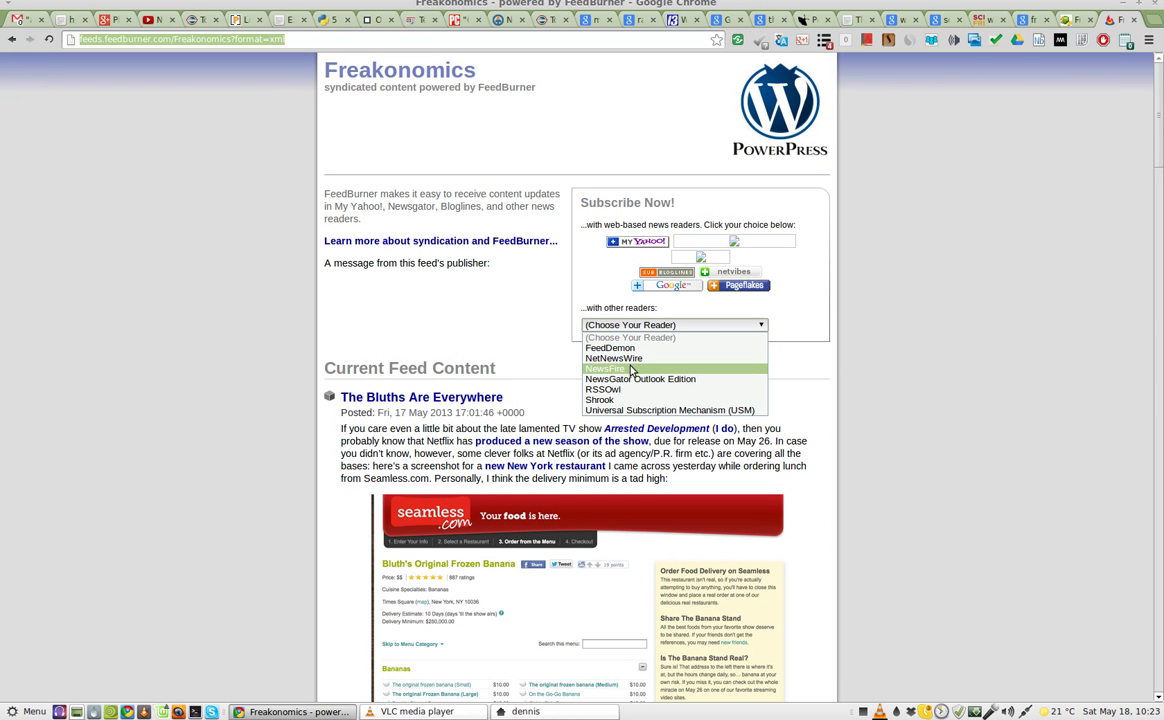
click(645, 410)
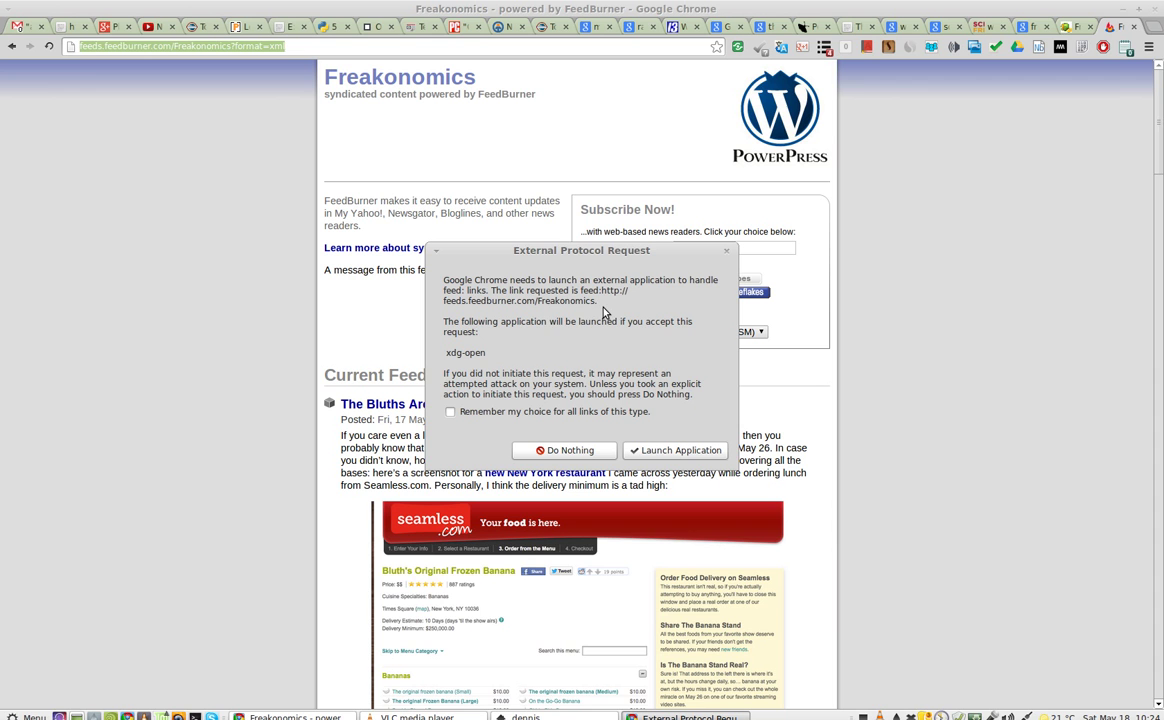
click(562, 445)
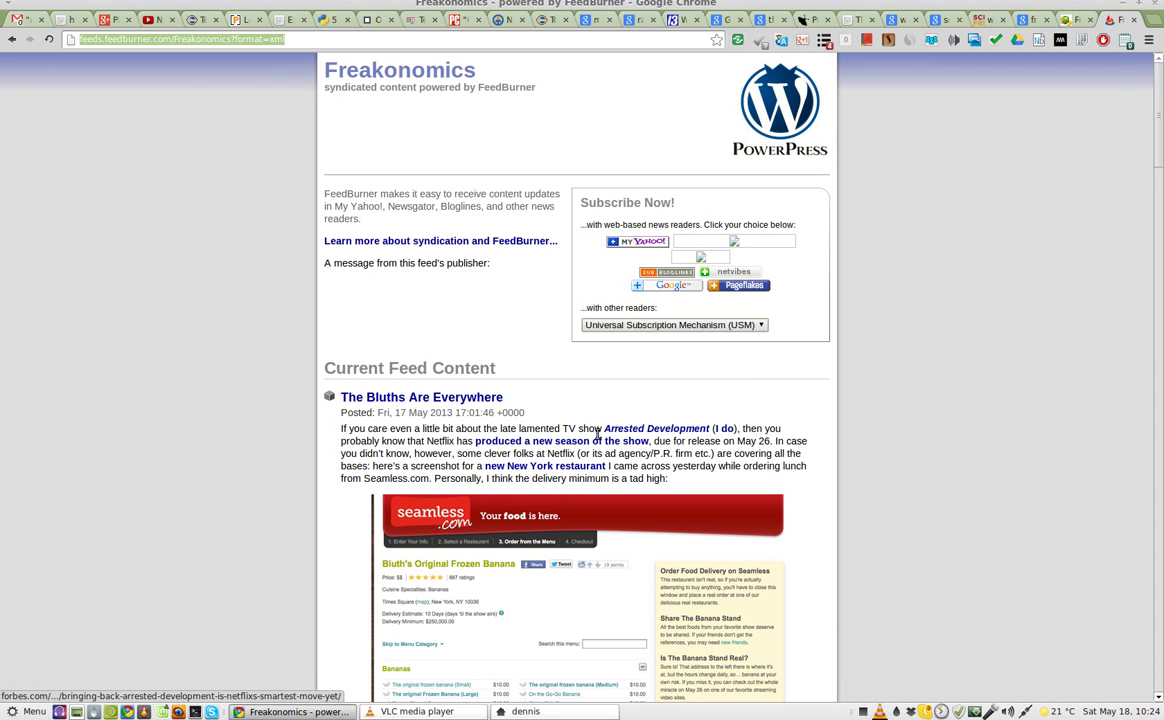
Select FeedDemon as the feed reader and decline launching the external application
click(674, 330)
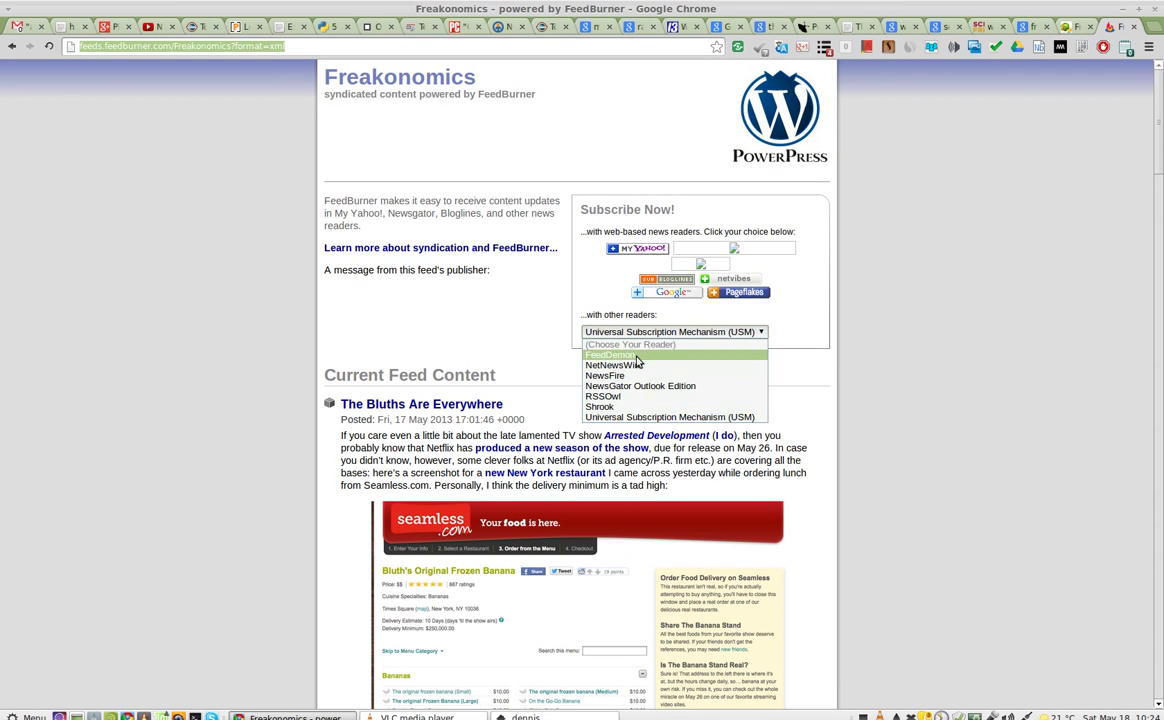
click(638, 364)
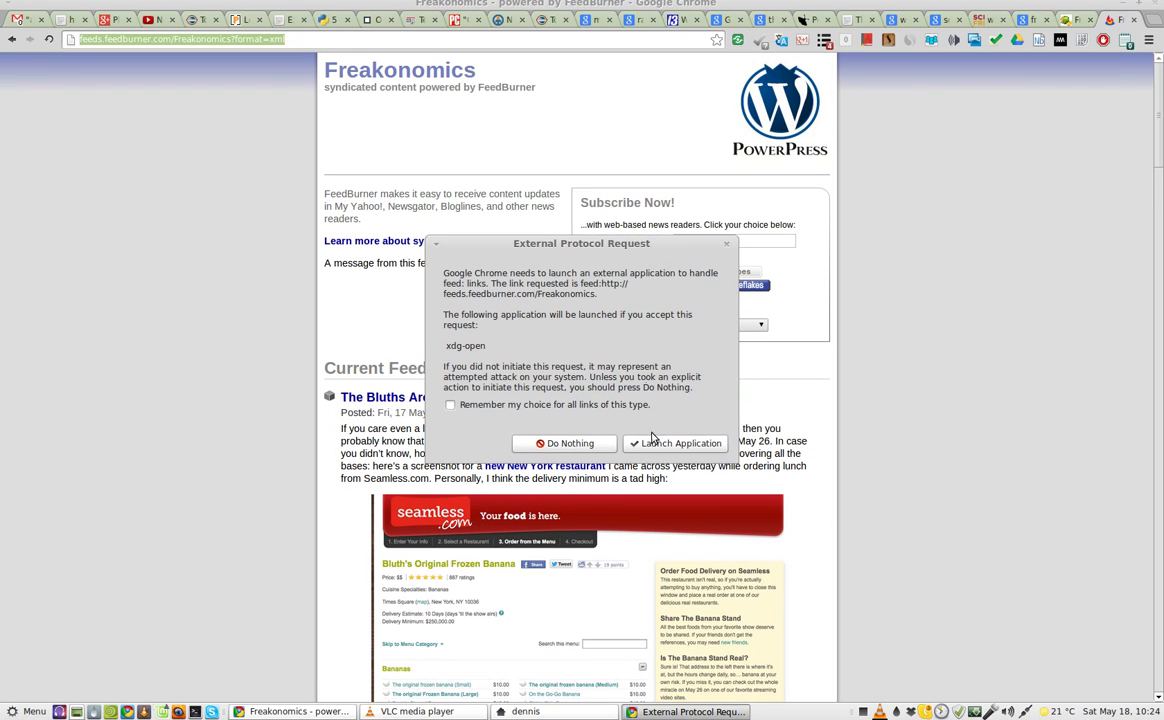
click(586, 451)
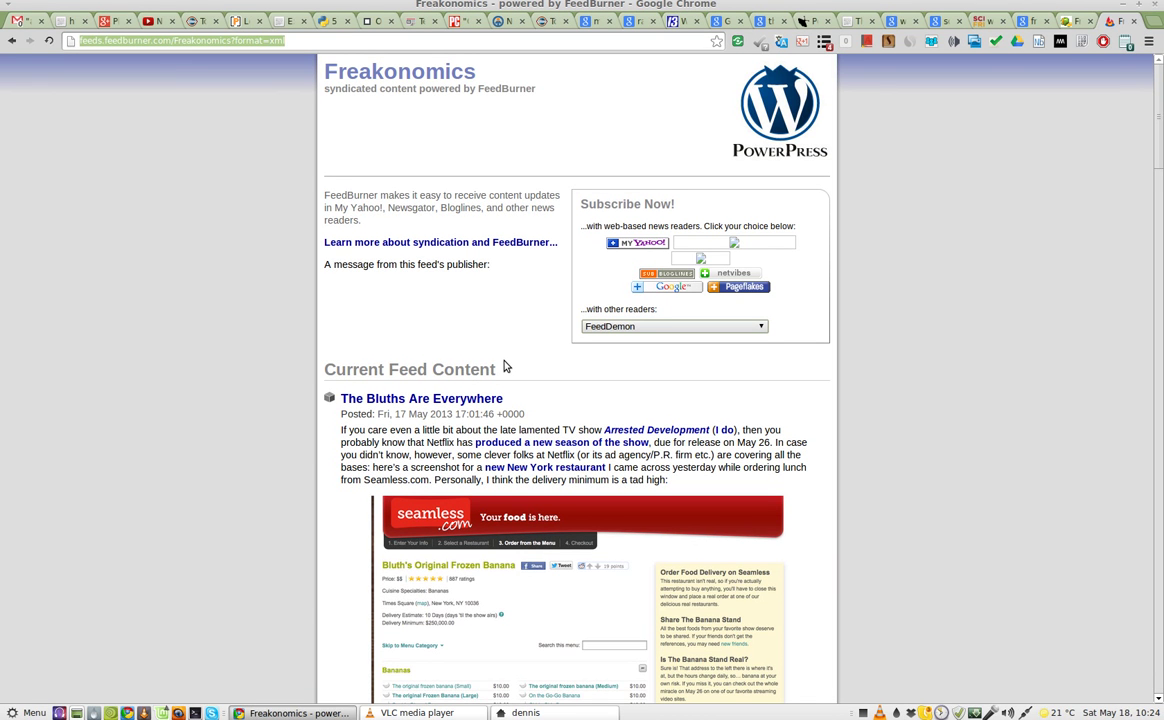
Add the Freakonomics feed to iGoogle from the Subscribe box's Google option
scroll(482, 341, down, 5)
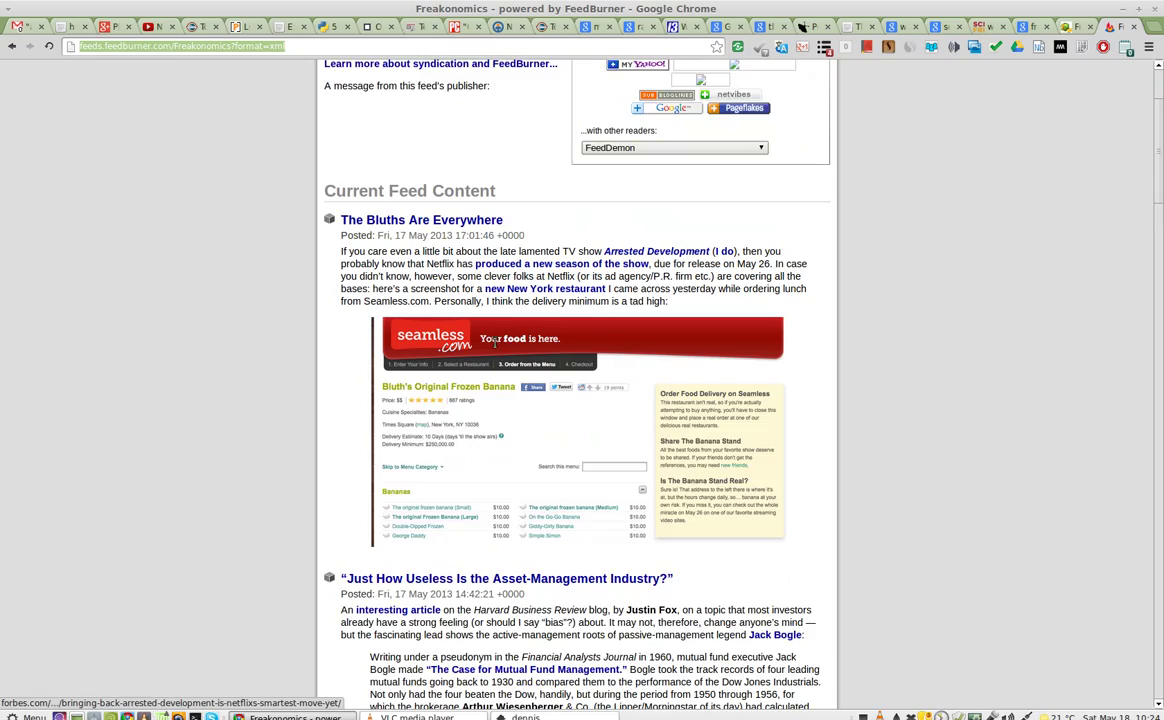
mouse_move(1160, 246)
mouse_down()
mouse_move(1158, 640)
mouse_move(1160, 154)
mouse_up()
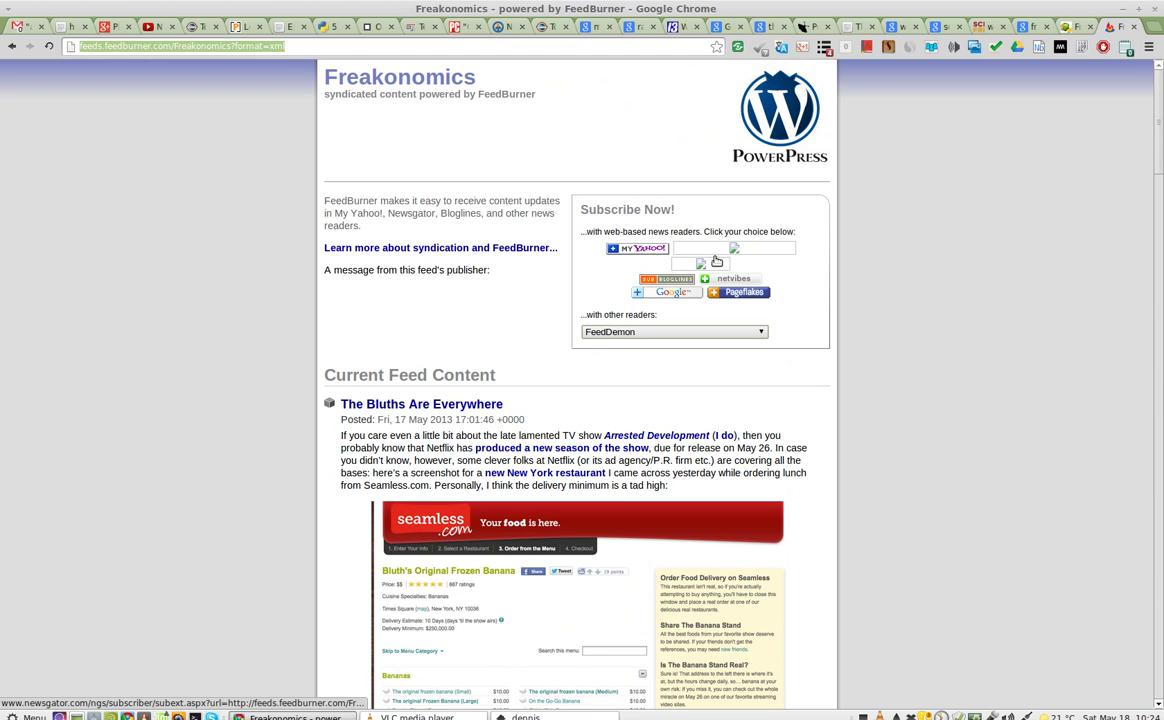
click(658, 296)
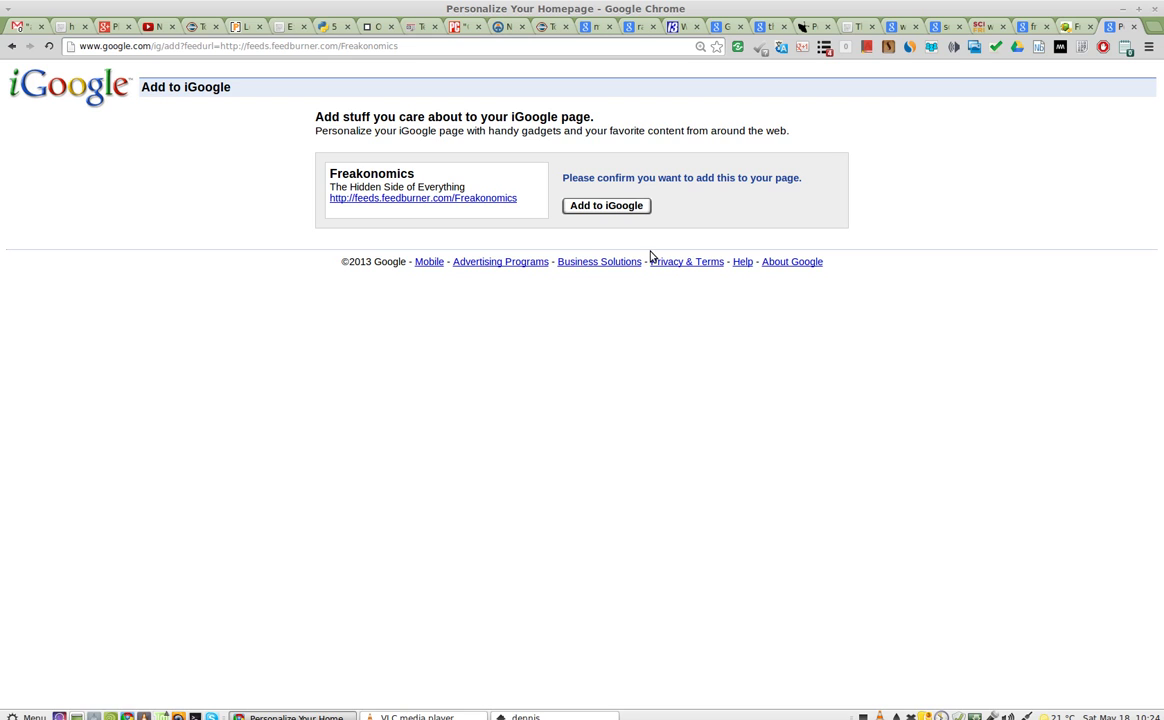
Back in VLC, browse the Science Friday, The Moth and Freakonomics episode lists, ending on Science Friday
key(alt+Tab)
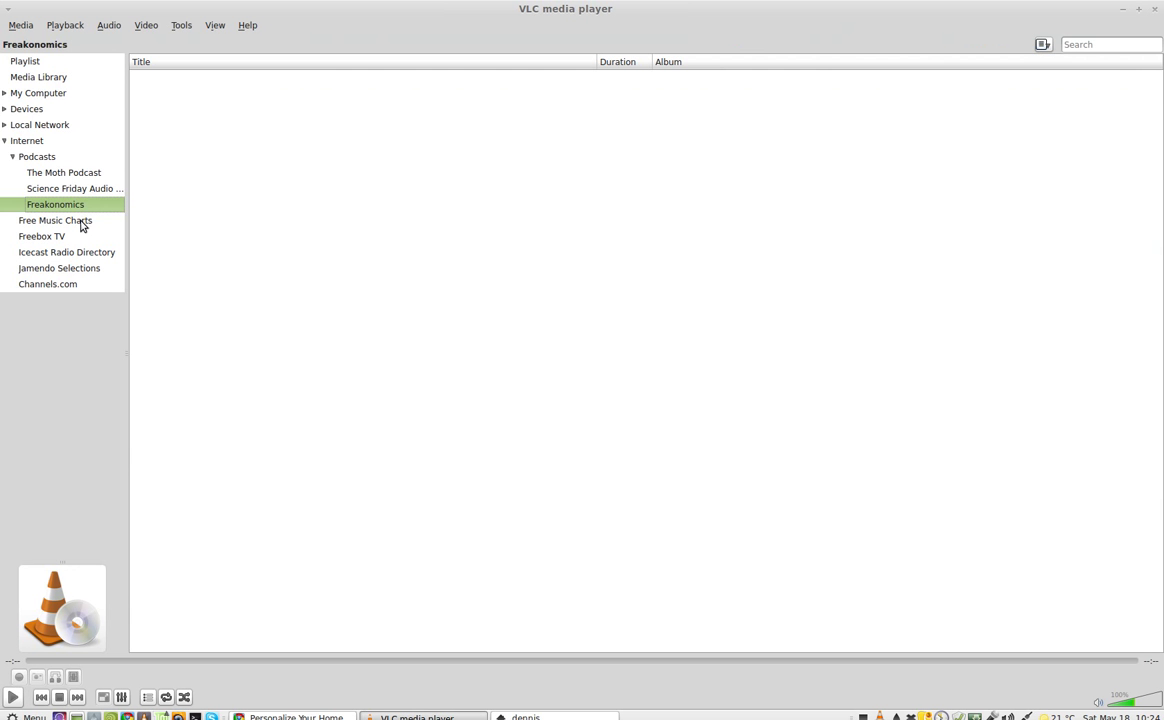
click(76, 188)
click(77, 175)
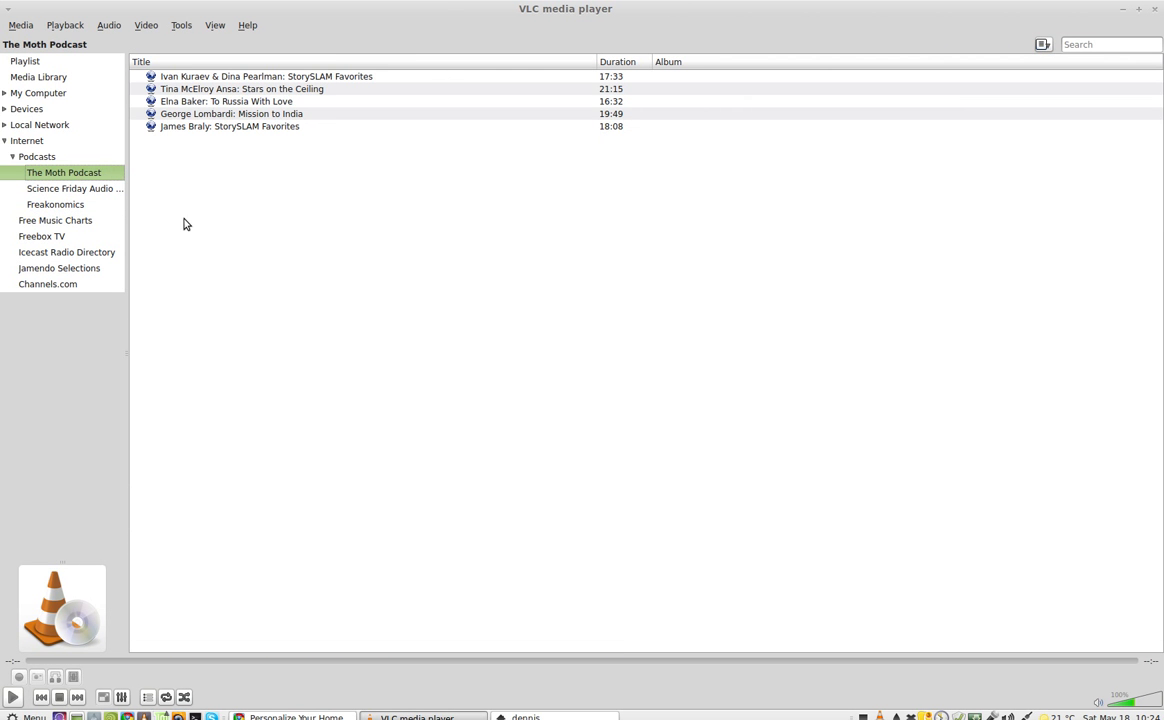
click(58, 203)
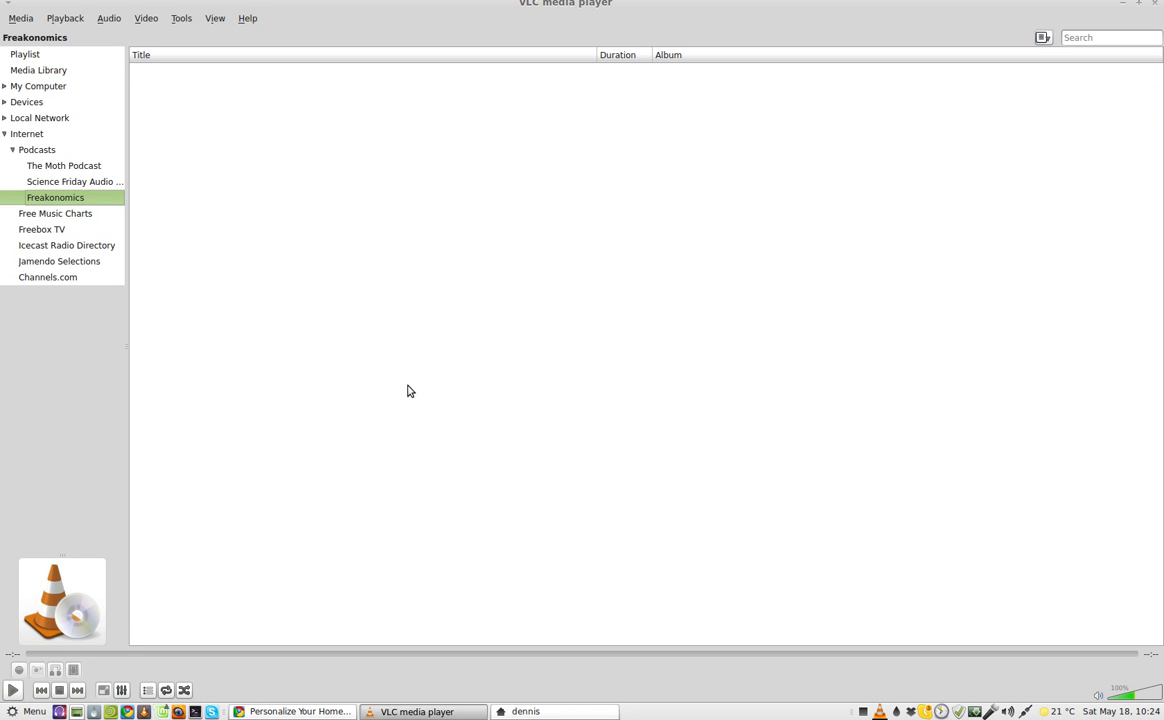
click(94, 181)
Check VLC's version (2.0.5 Twoflower) in Help > About, close it, and return to Chrome
click(249, 23)
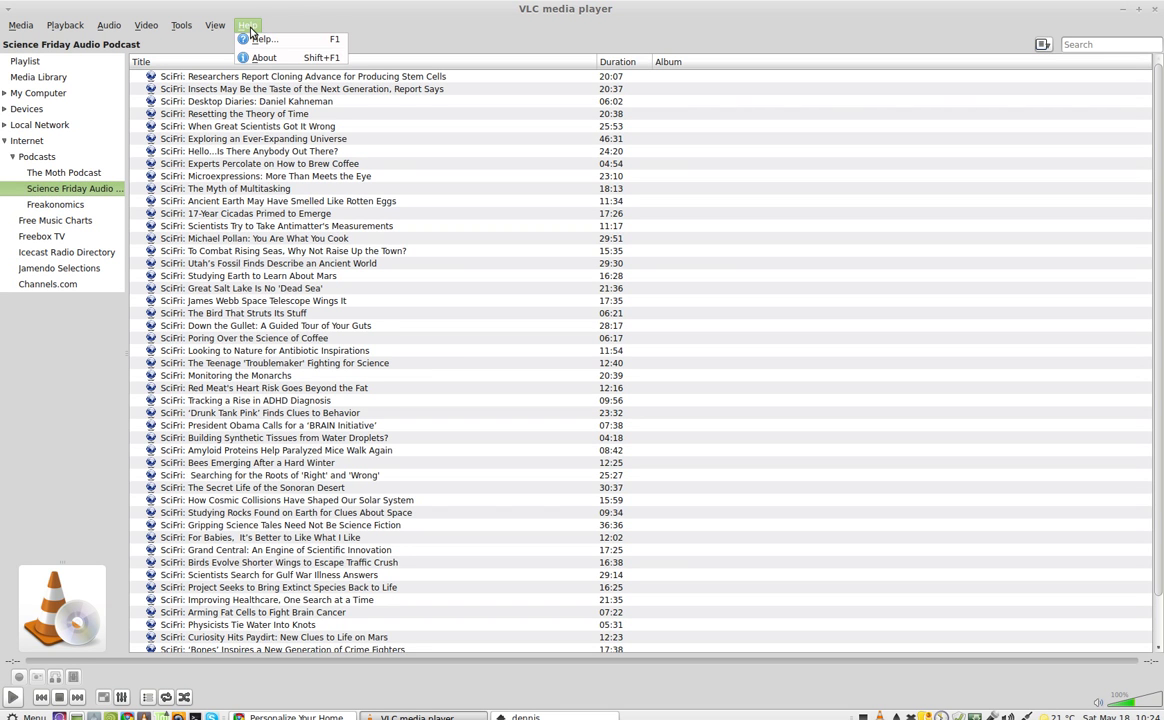
click(258, 57)
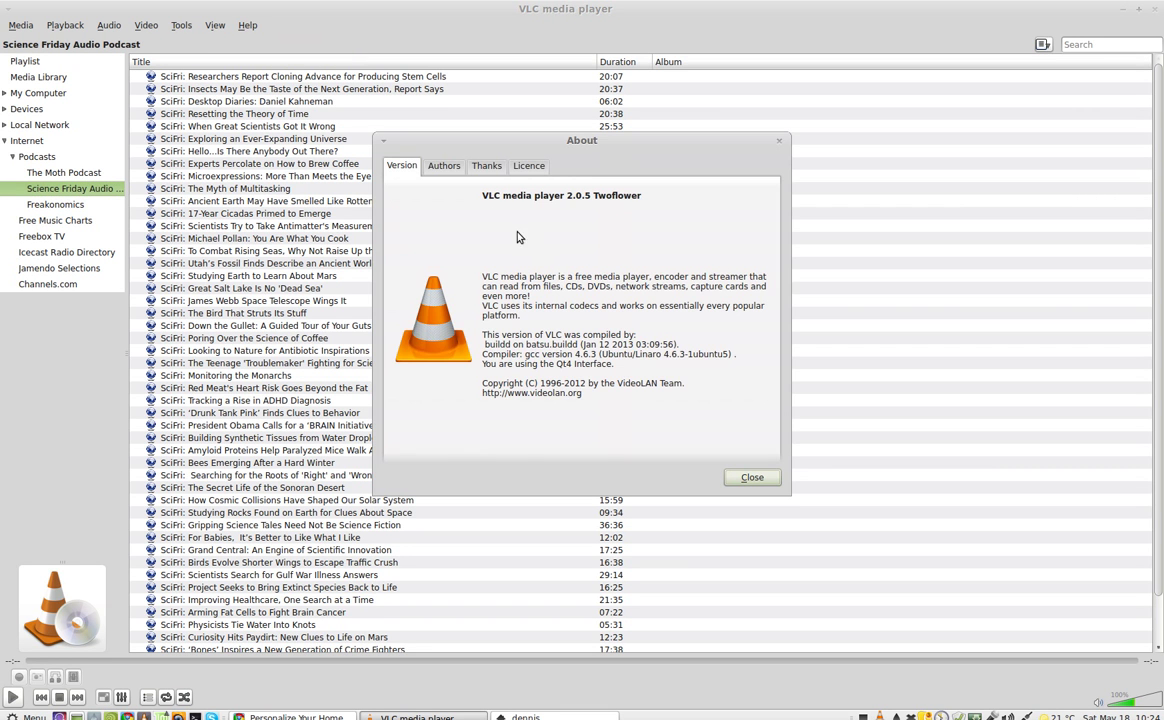
click(751, 477)
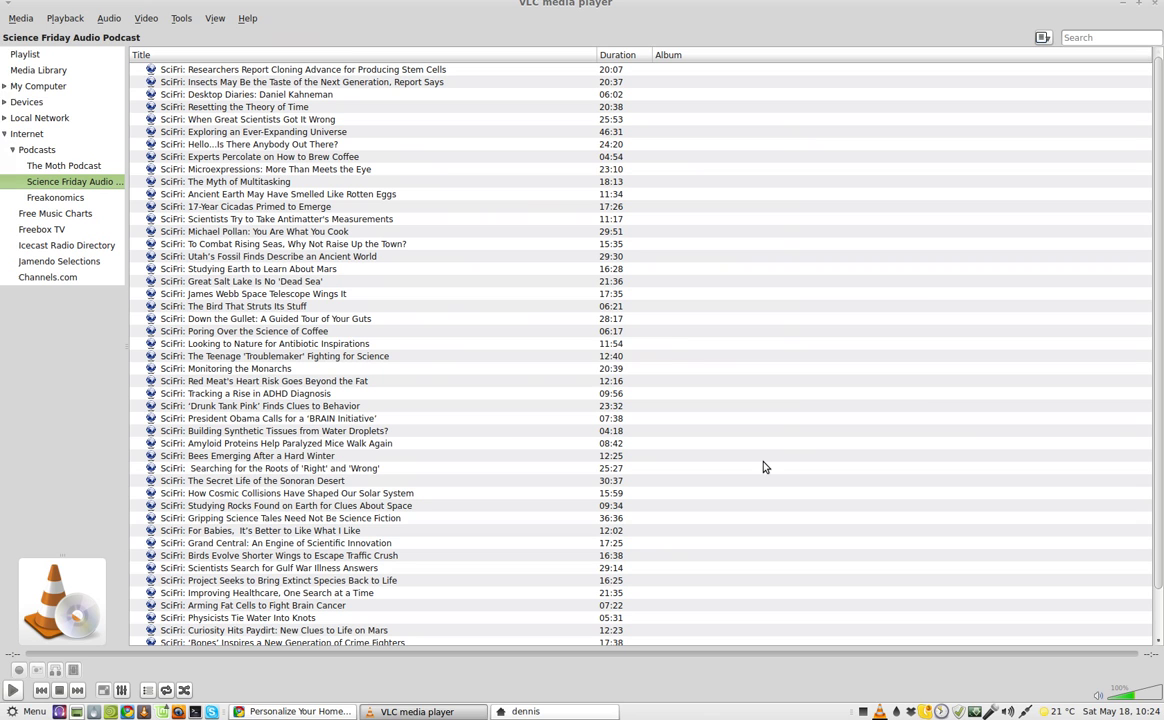
key(alt+Tab)
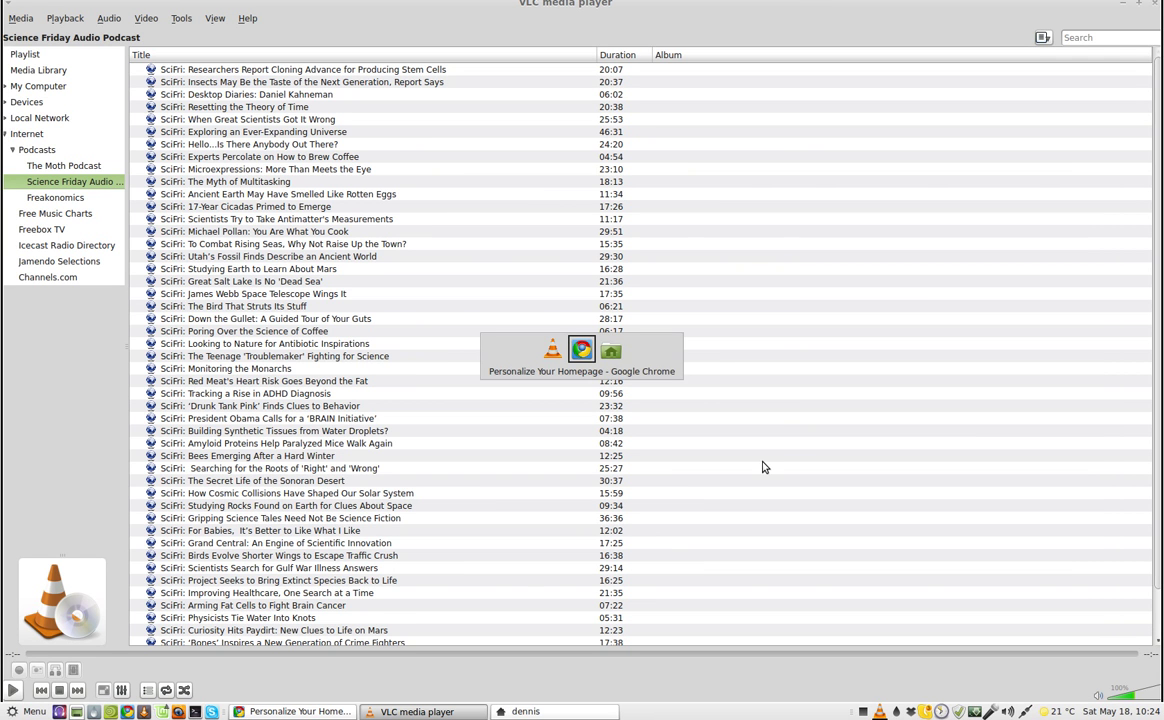